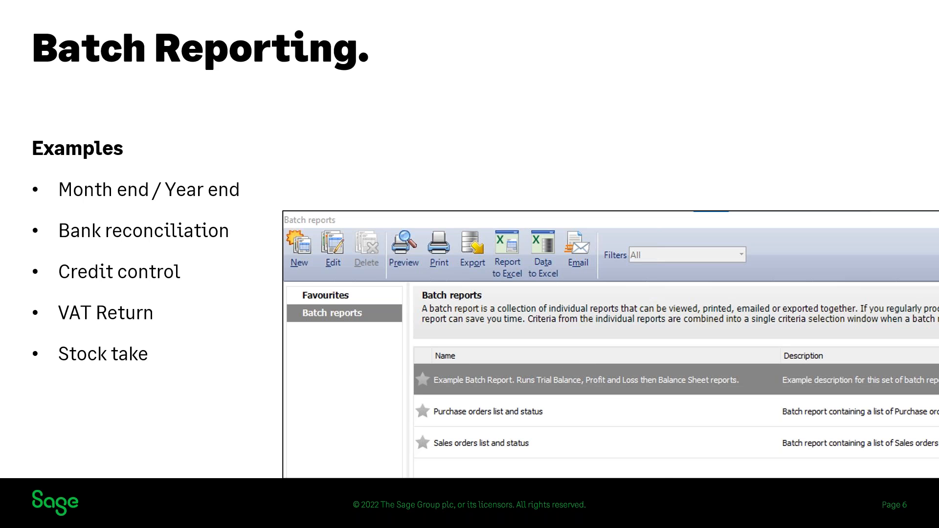
pyautogui.press('Right')
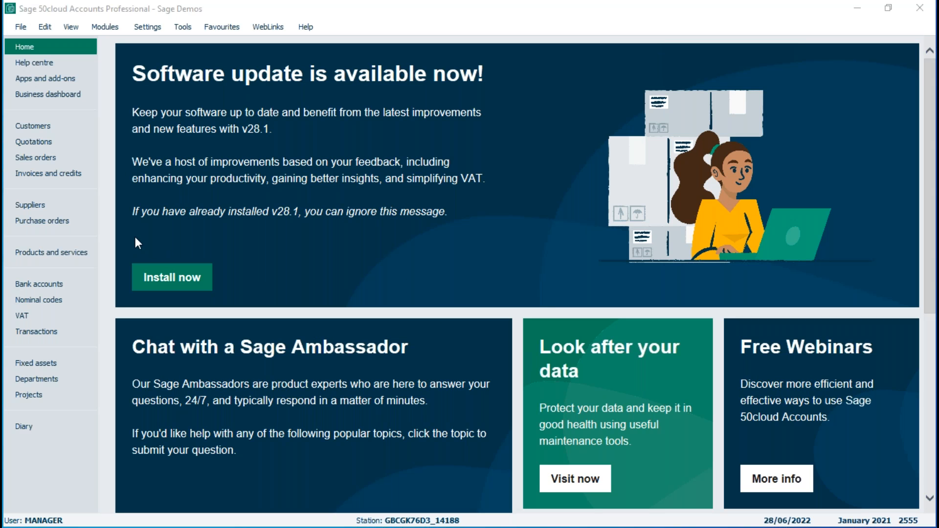
# Step: Open Batch Reporting and view the list of existing batch reports
pyautogui.click(184, 27)
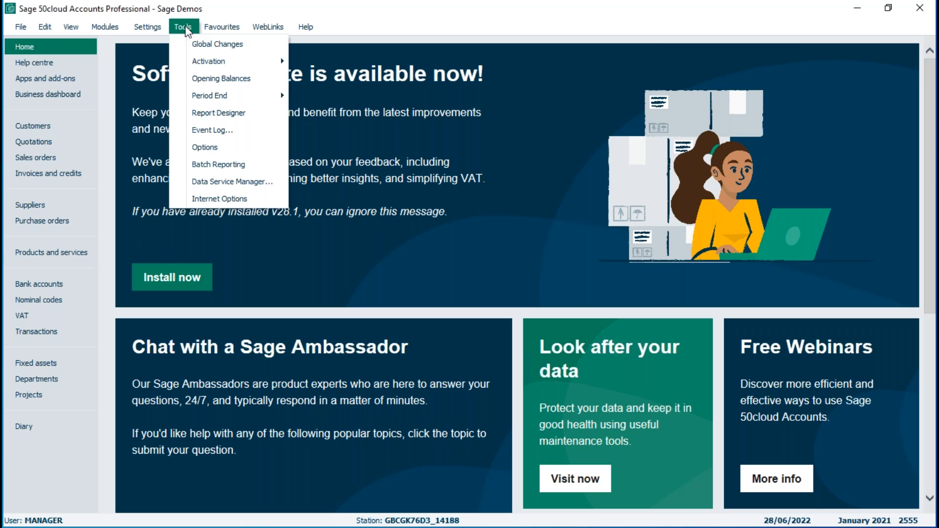
pyautogui.click(213, 169)
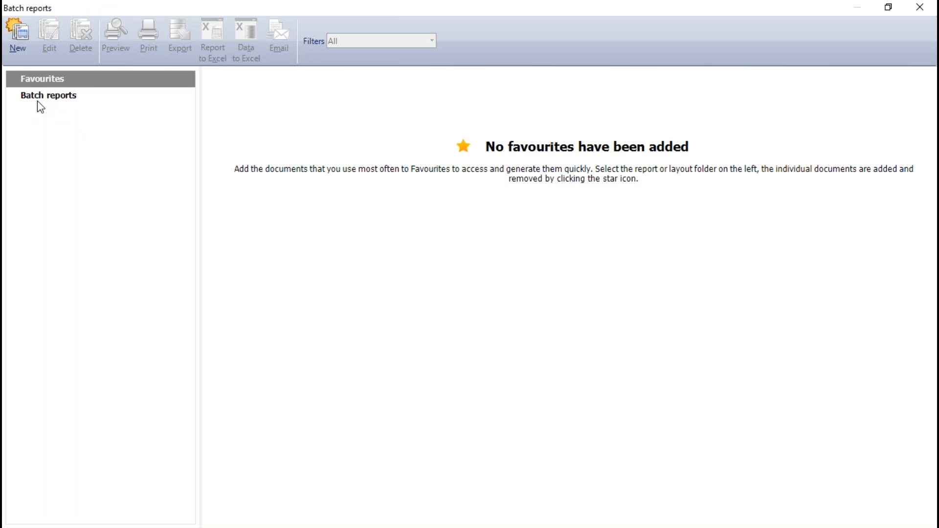
pyautogui.click(54, 96)
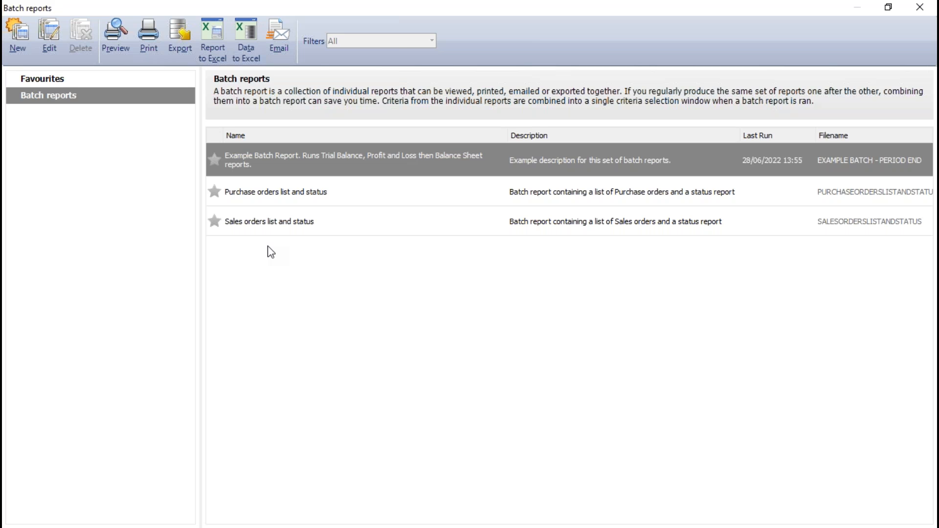
pyautogui.moveTo(232, 219)
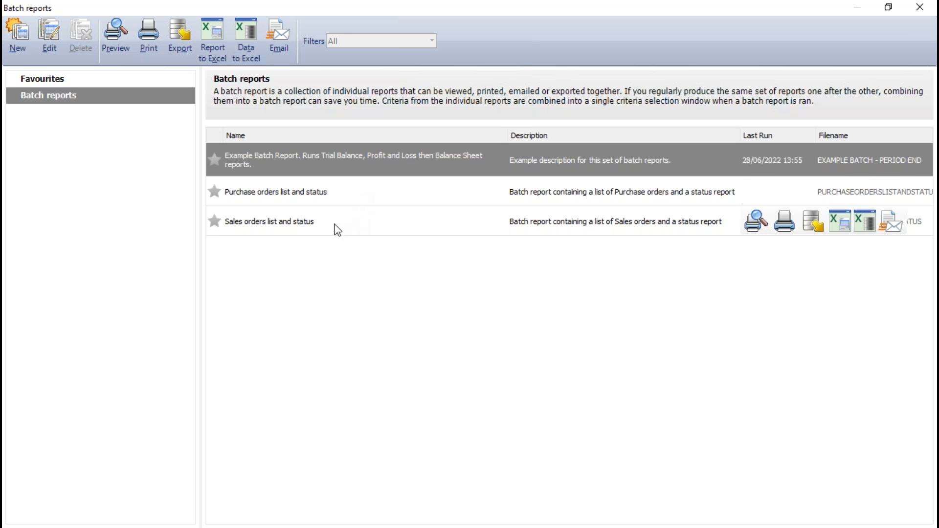
pyautogui.moveTo(351, 190)
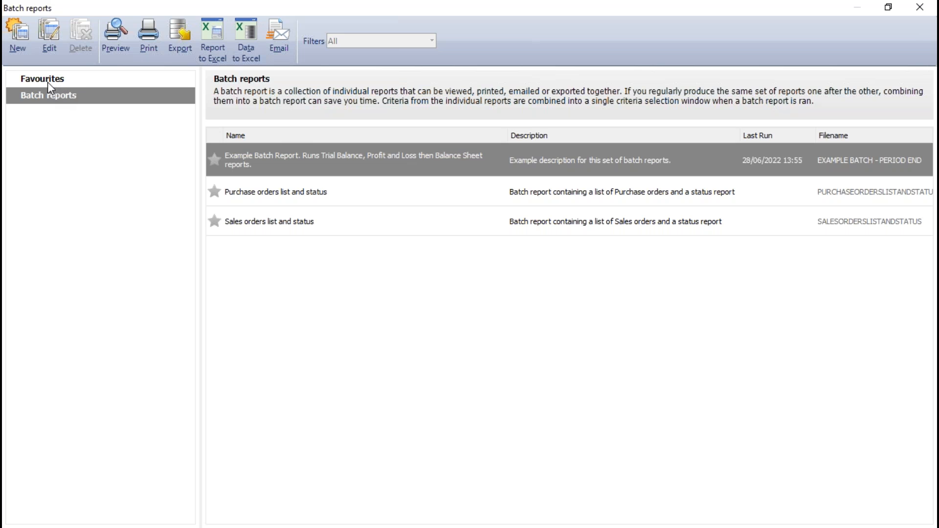
pyautogui.moveTo(337, 152)
# Step: Start a new batch report, naming it with the person's first name and describing it with that name followed by "batch report"
pyautogui.click(18, 40)
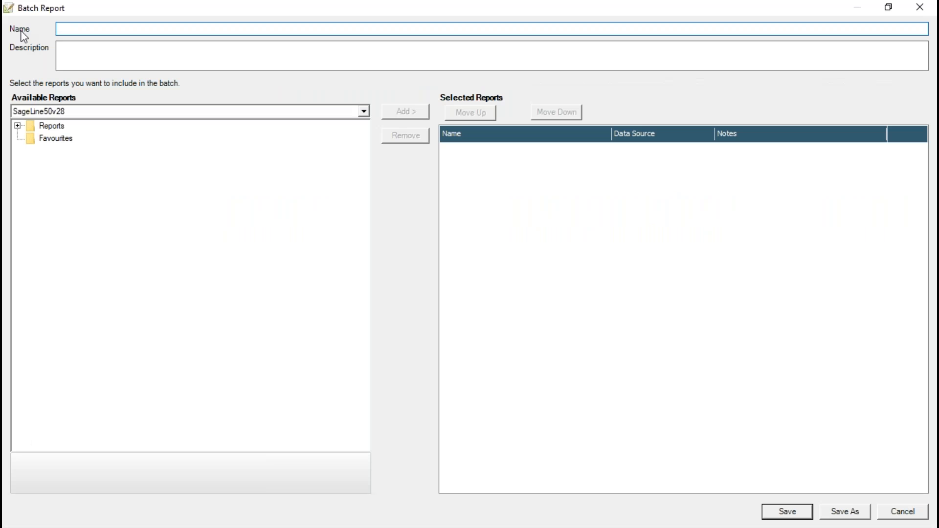
pyautogui.write('Michael')
pyautogui.press('Tab')
pyautogui.write('Micha')
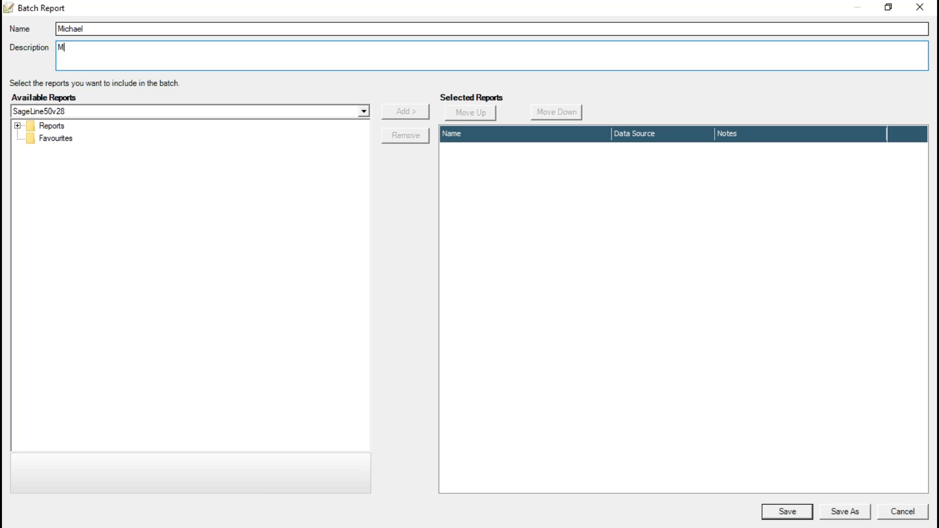
pyautogui.write('el batch rp')
pyautogui.press('BackSpace')
pyautogui.write('eprort')
pyautogui.press('BackSpace')
pyautogui.press('BackSpace')
pyautogui.press('BackSpace')
pyautogui.press('BackSpace')
pyautogui.write('ort')
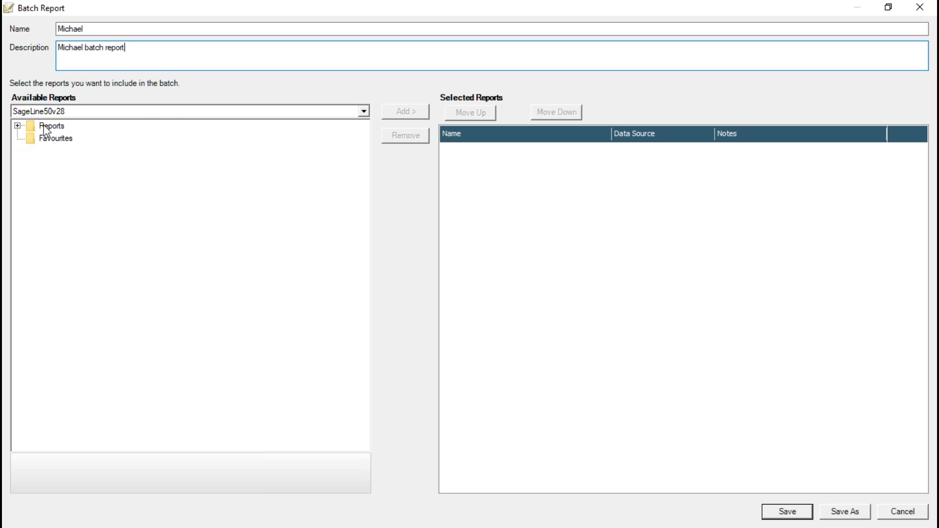
# Step: Add the Profit and Loss report from the Nominal Profit and Loss Reports folder to the batch
pyautogui.click(19, 127)
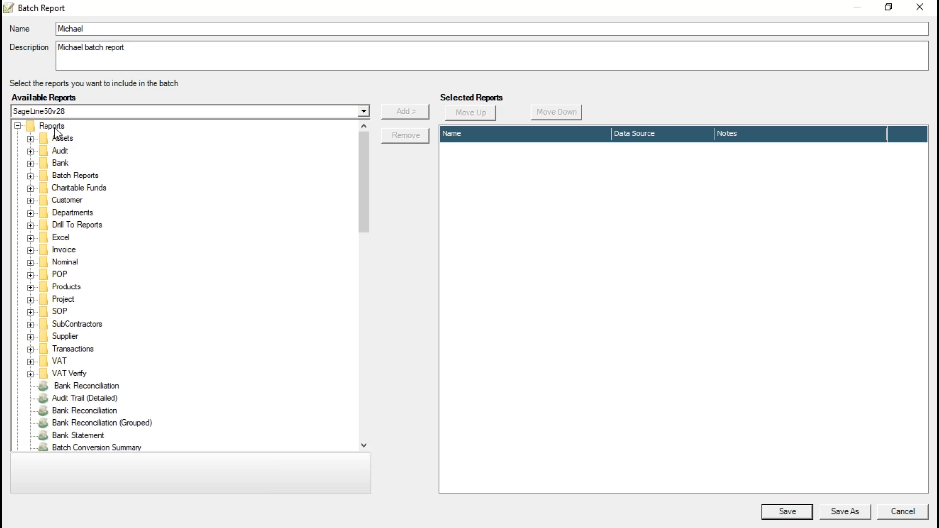
pyautogui.click(18, 127)
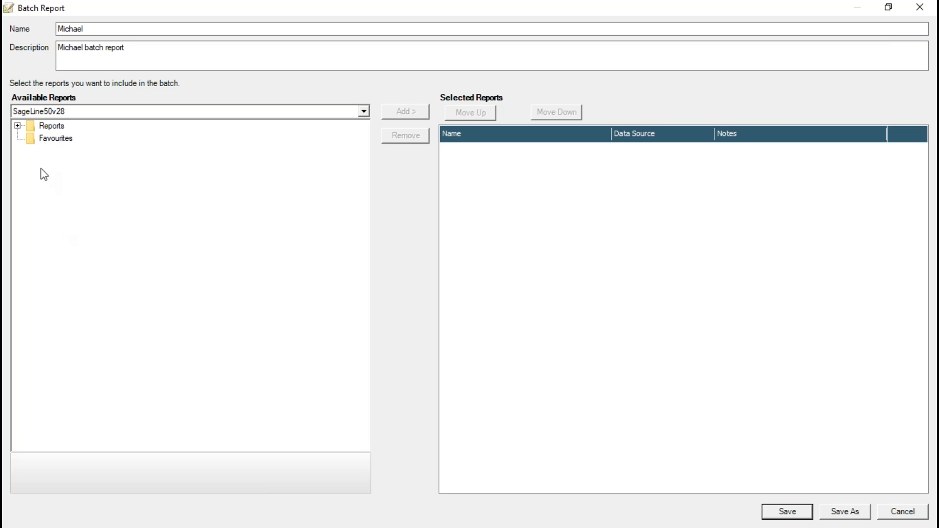
pyautogui.click(18, 127)
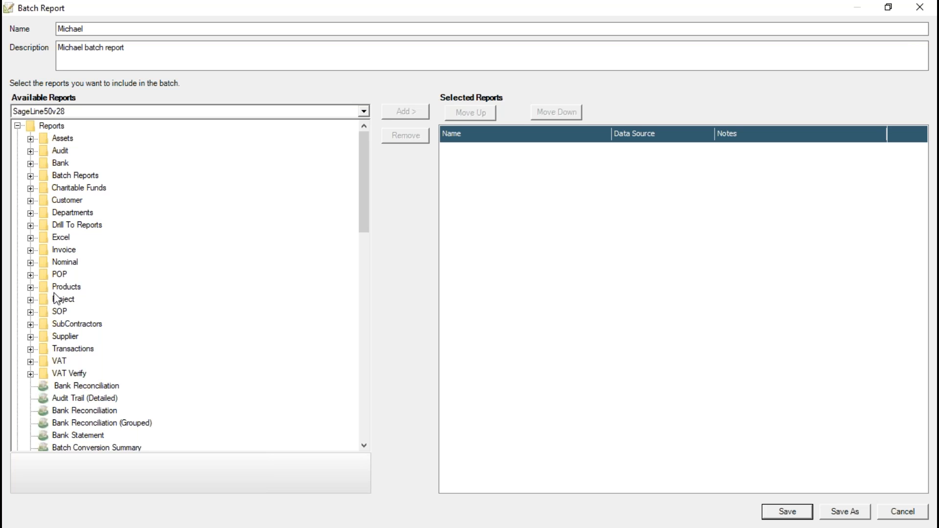
pyautogui.click(30, 262)
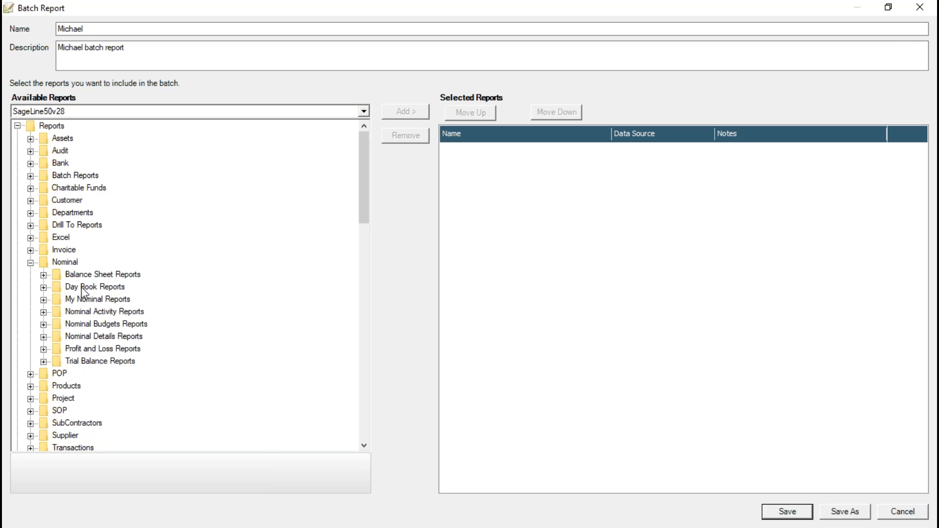
pyautogui.click(44, 349)
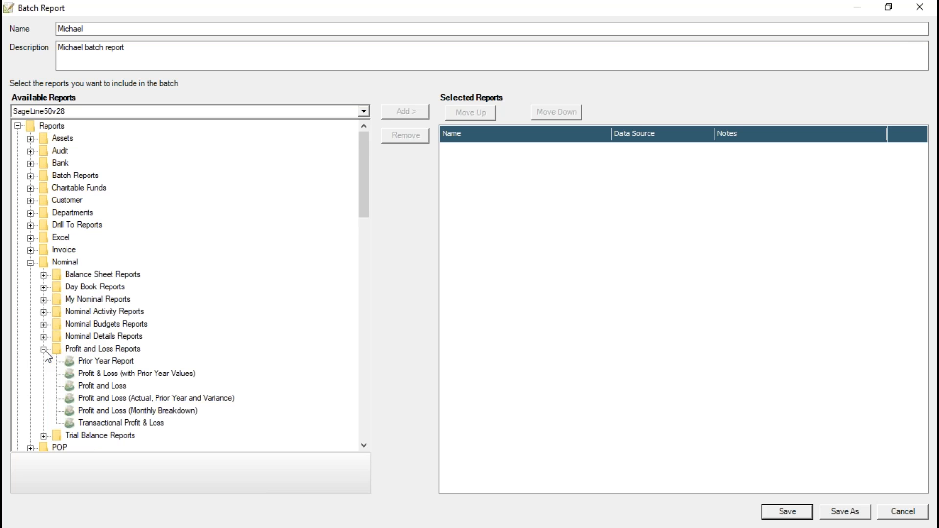
pyautogui.click(100, 388)
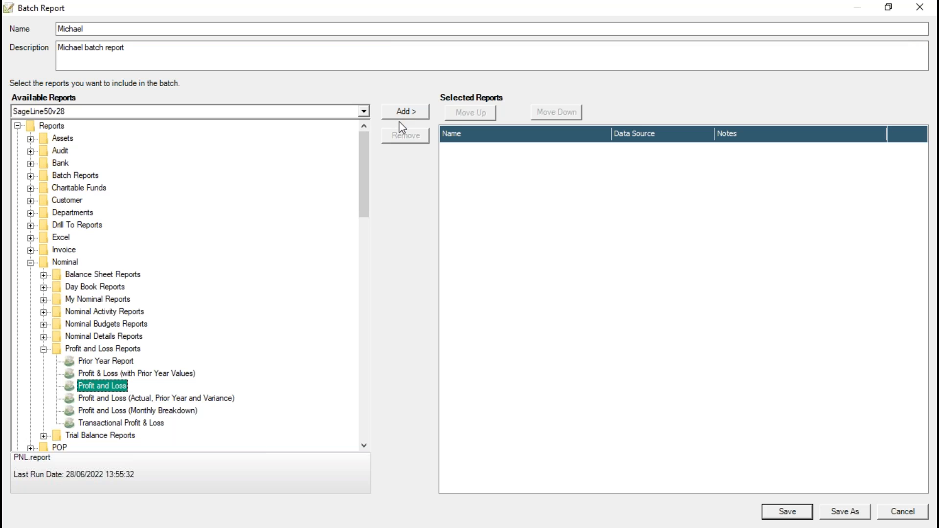
pyautogui.click(410, 112)
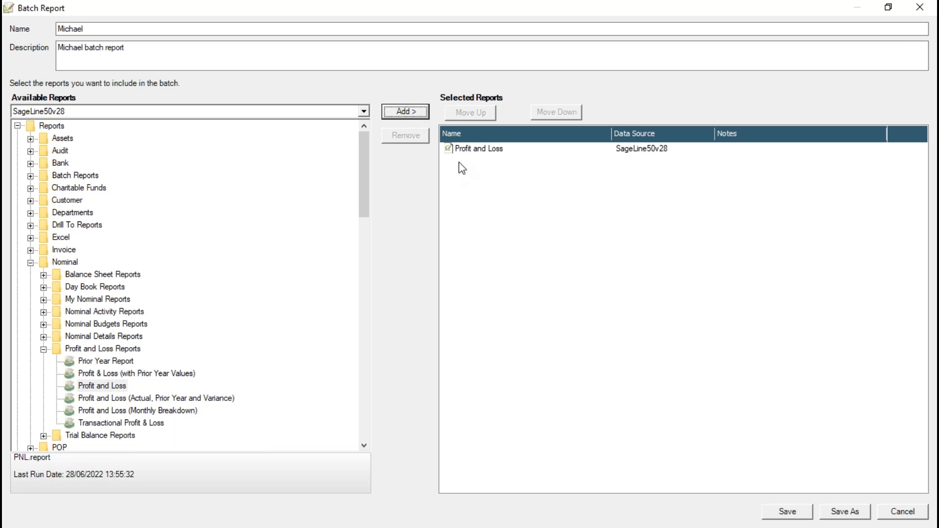
# Step: Remove the Profit and Loss report from the selected reports and add it again
pyautogui.click(477, 149)
pyautogui.click(405, 136)
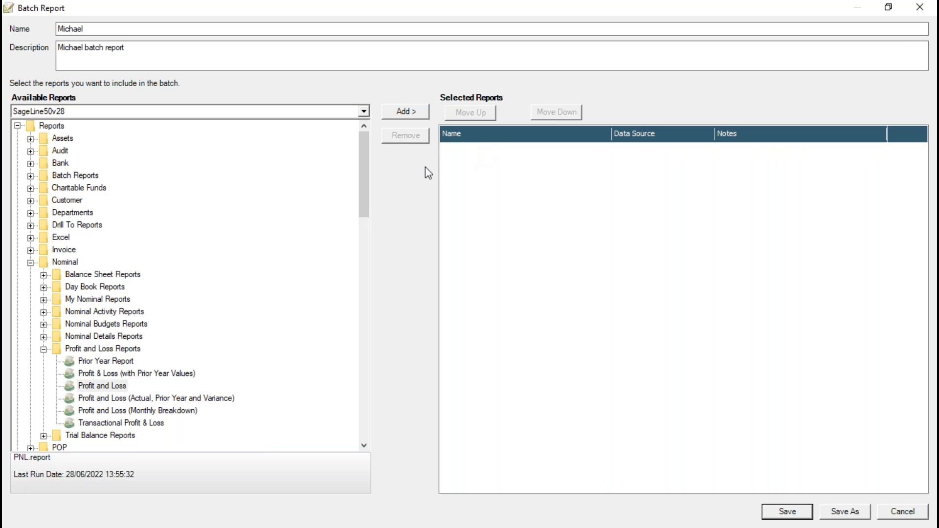
pyautogui.click(103, 387)
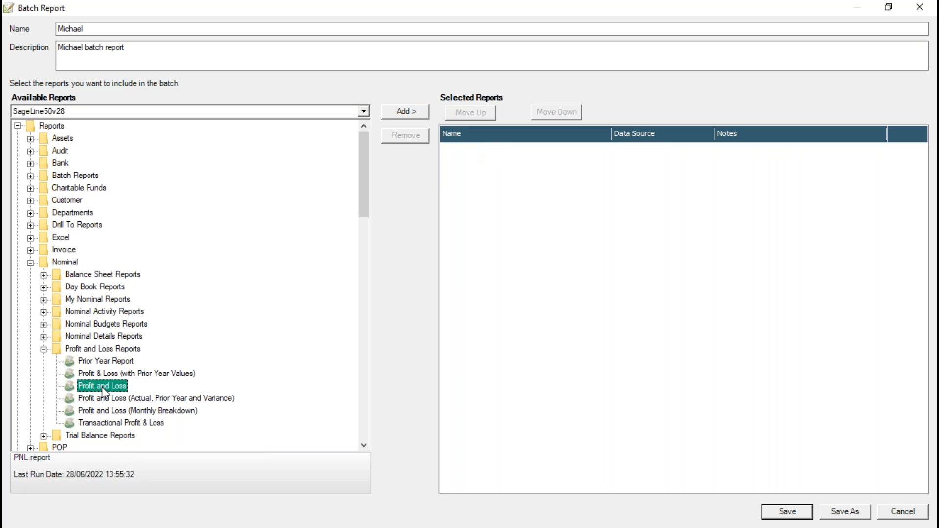
pyautogui.doubleClick(103, 389)
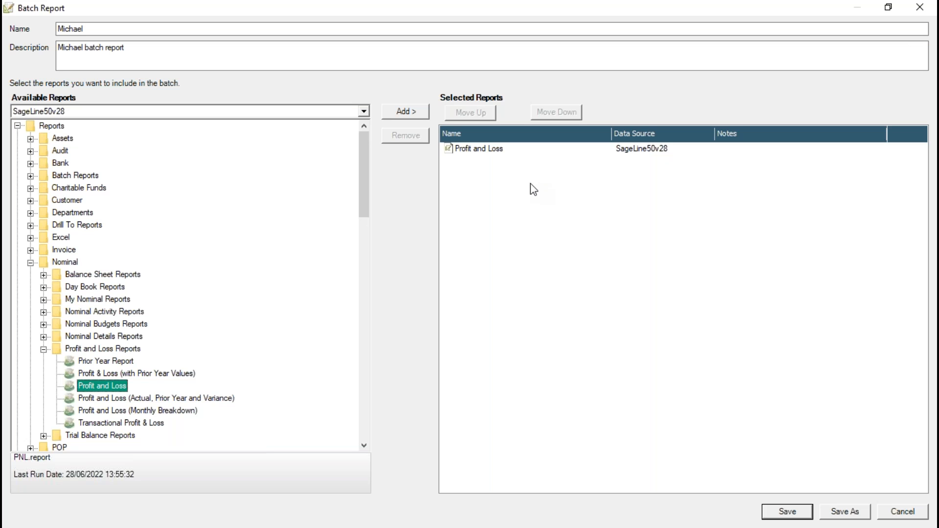
# Step: Add the Period Trial Balance and Balance Sheet reports from the Nominal folders to the batch
pyautogui.click(43, 436)
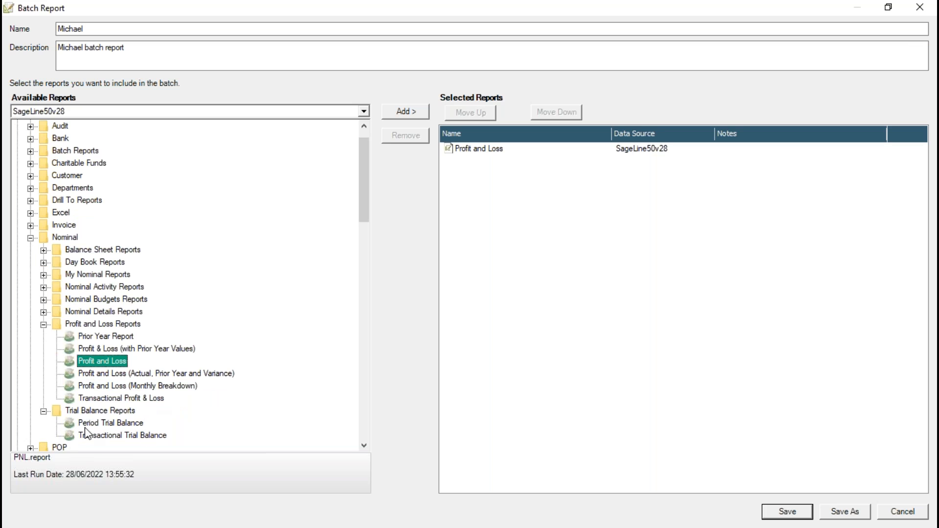
pyautogui.doubleClick(109, 424)
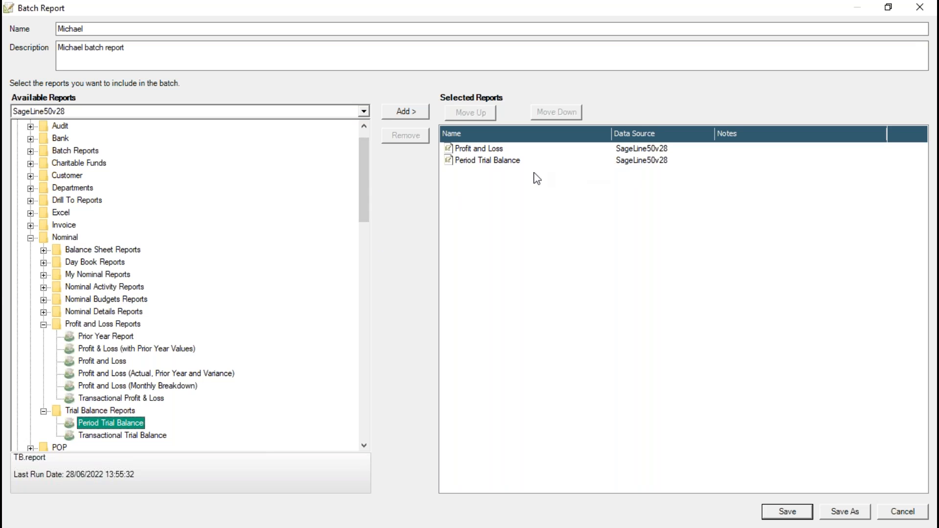
pyautogui.click(44, 250)
pyautogui.doubleClick(108, 264)
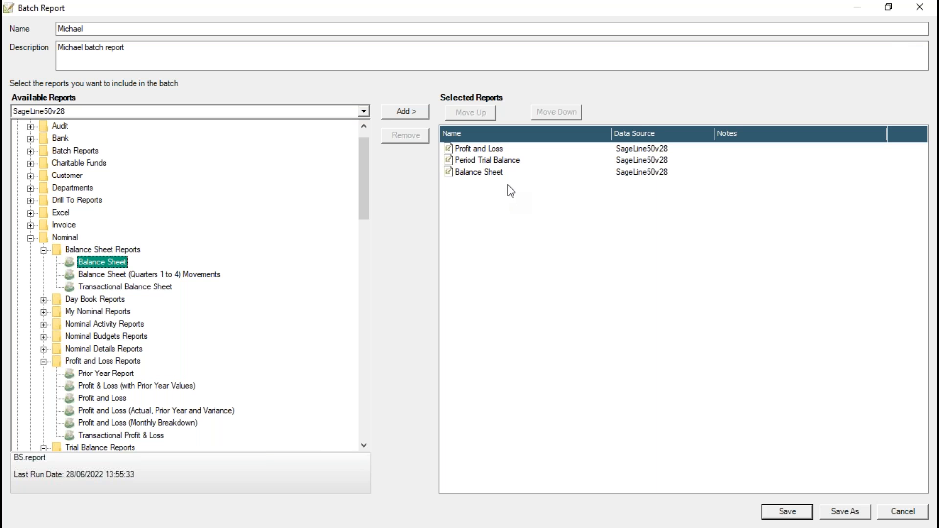
# Step: Add Aged Debtors Analysis (Contacts) from the Customer Aged Debtors Reports folder to the batch
pyautogui.click(31, 238)
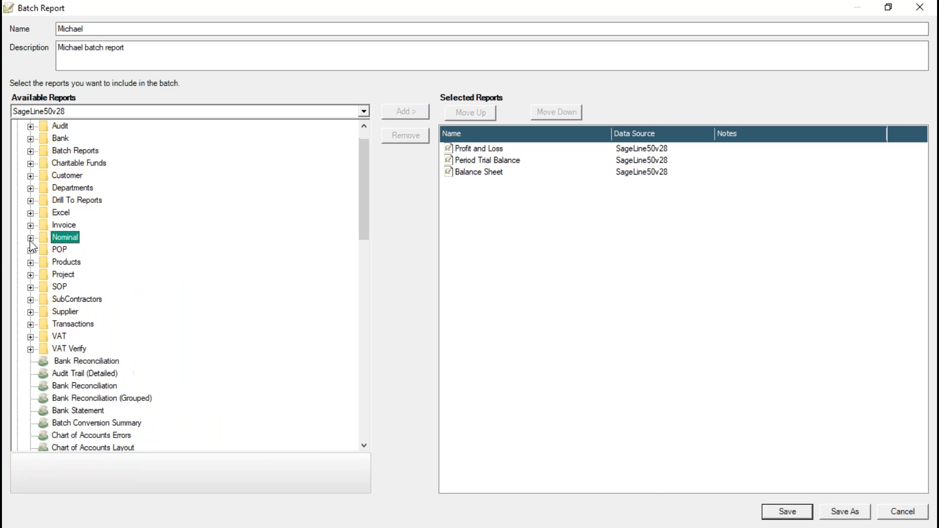
pyautogui.moveTo(368, 219); pyautogui.dragTo(364, 192)
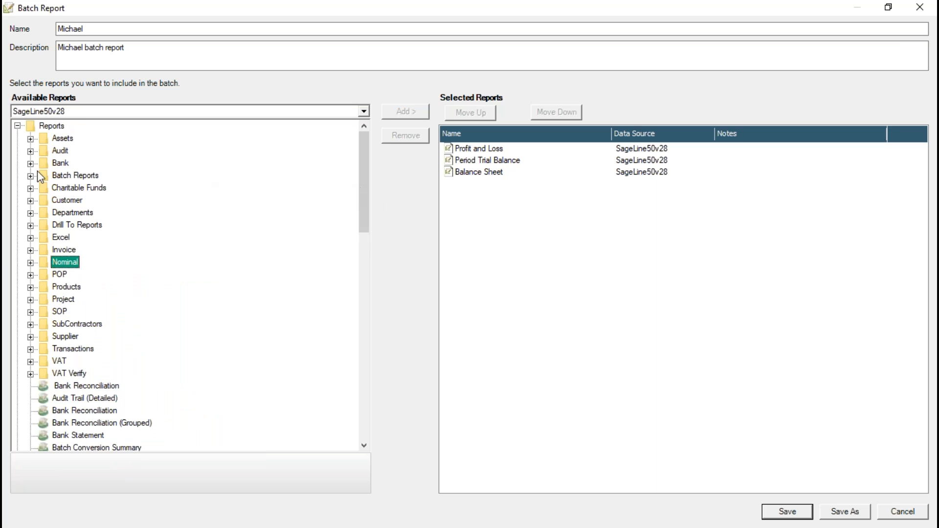
pyautogui.click(30, 200)
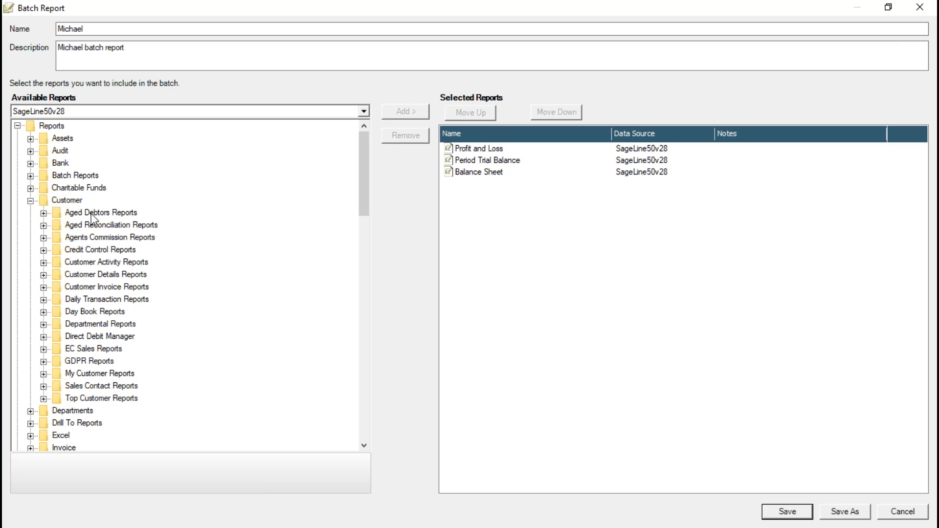
pyautogui.click(43, 214)
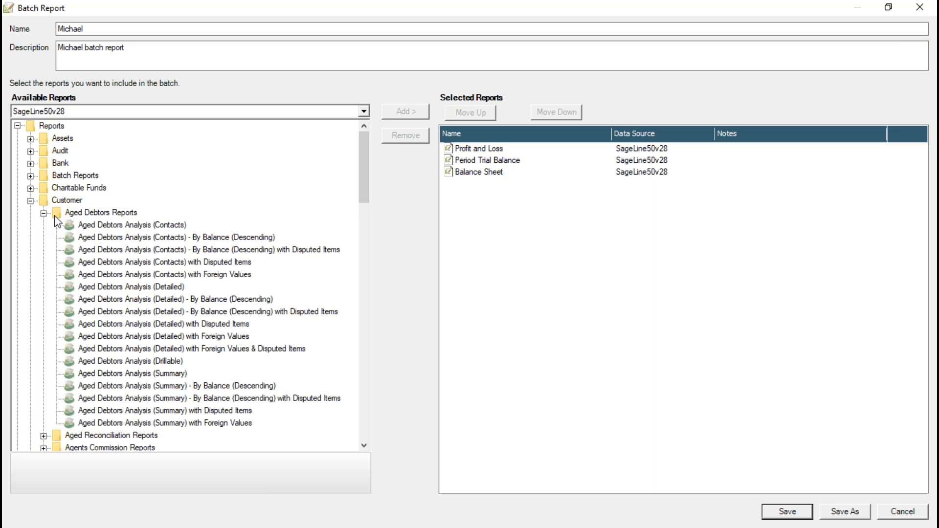
pyautogui.click(146, 227)
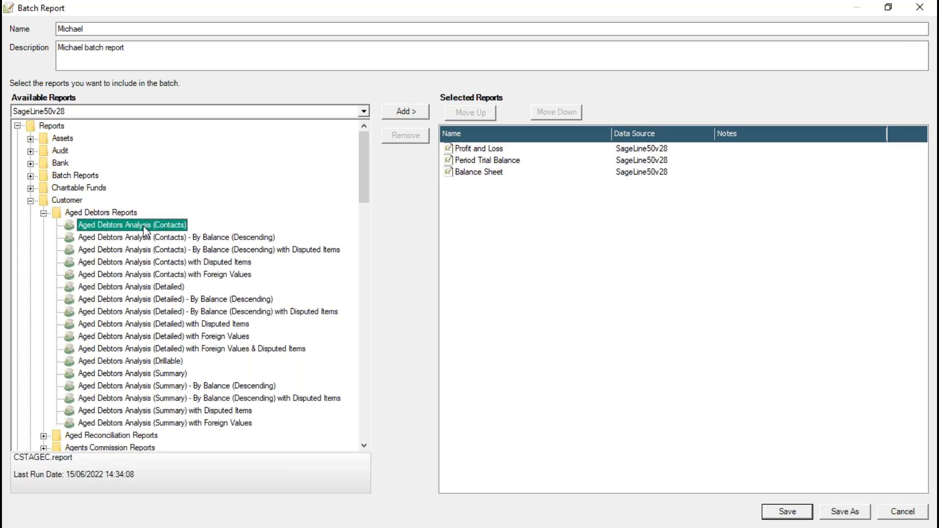
pyautogui.doubleClick(140, 225)
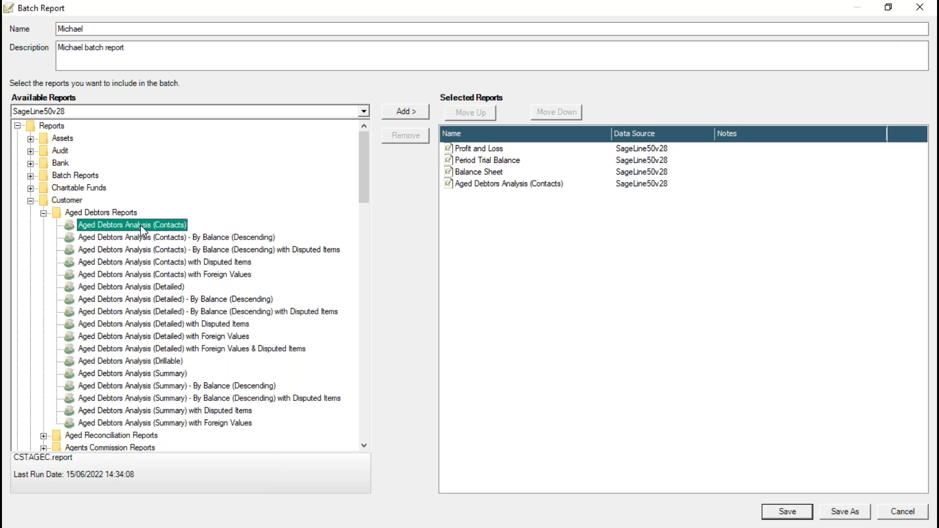
# Step: Add Aged Creditors Analysis (Contacts) from the Supplier Aged Creditors Reports folder to the batch
pyautogui.click(30, 201)
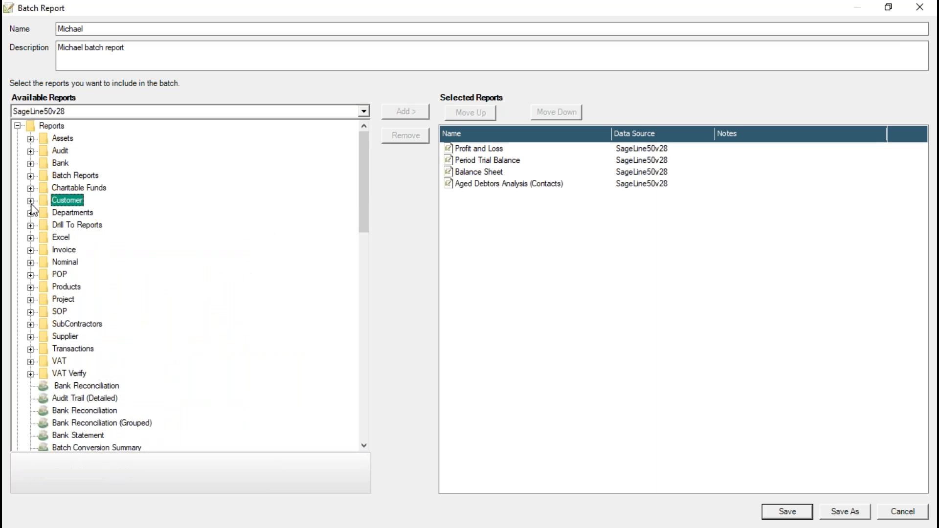
pyautogui.click(30, 336)
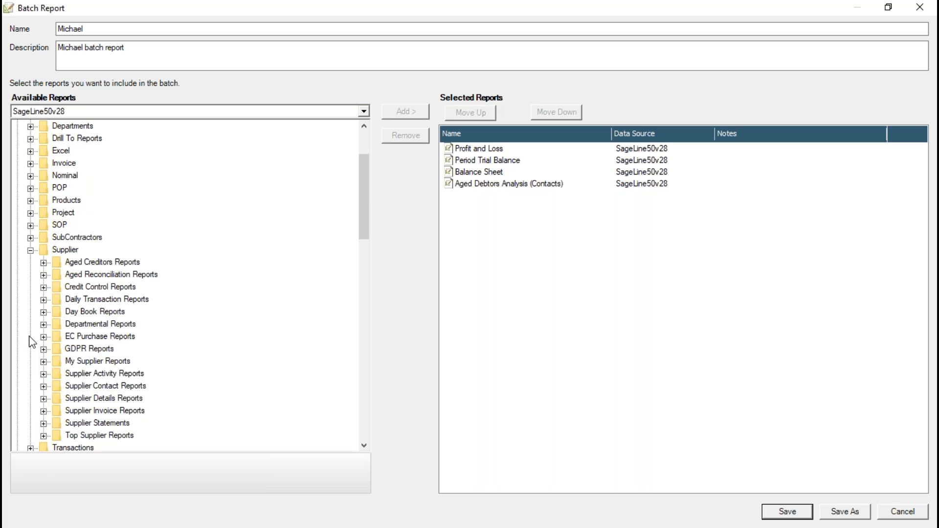
pyautogui.click(44, 263)
pyautogui.doubleClick(128, 238)
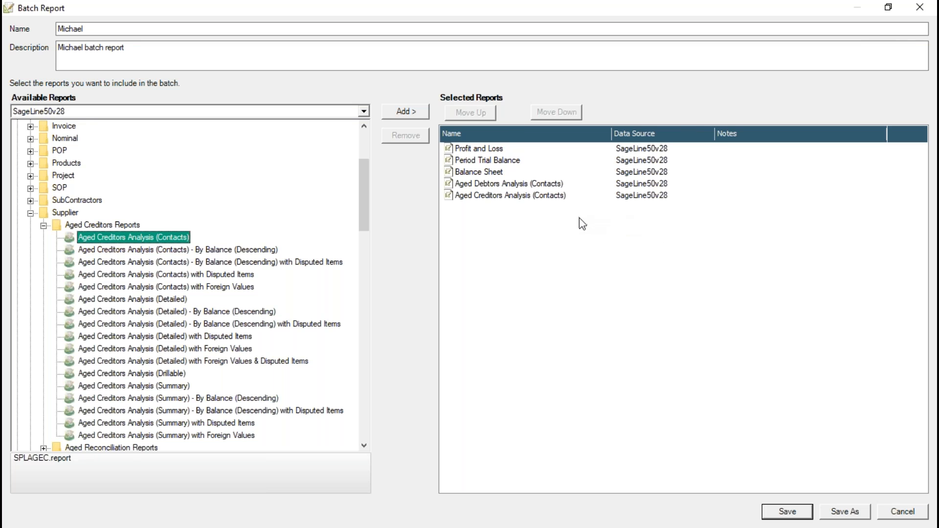
# Step: Reorder Aged Debtors Analysis (Contacts) to first among the selected reports, and return it to its place after Balance Sheet
pyautogui.click(491, 196)
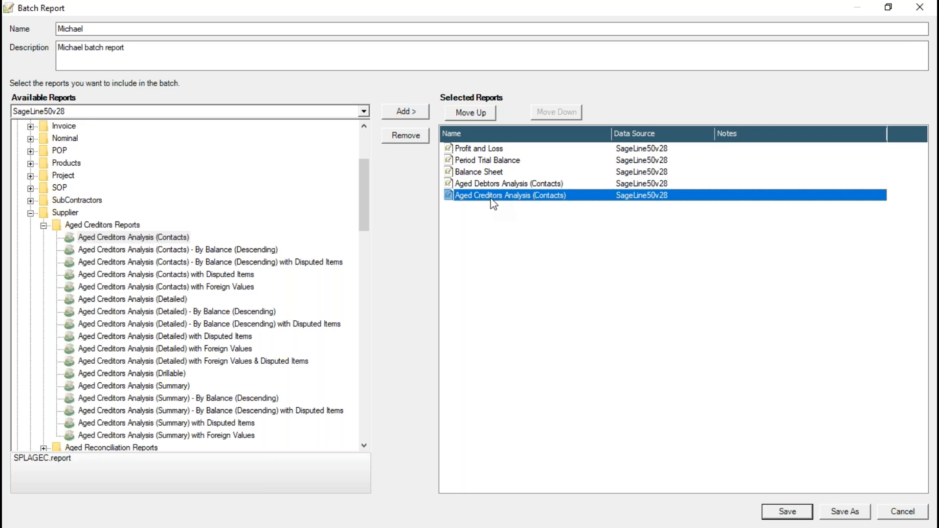
pyautogui.click(484, 188)
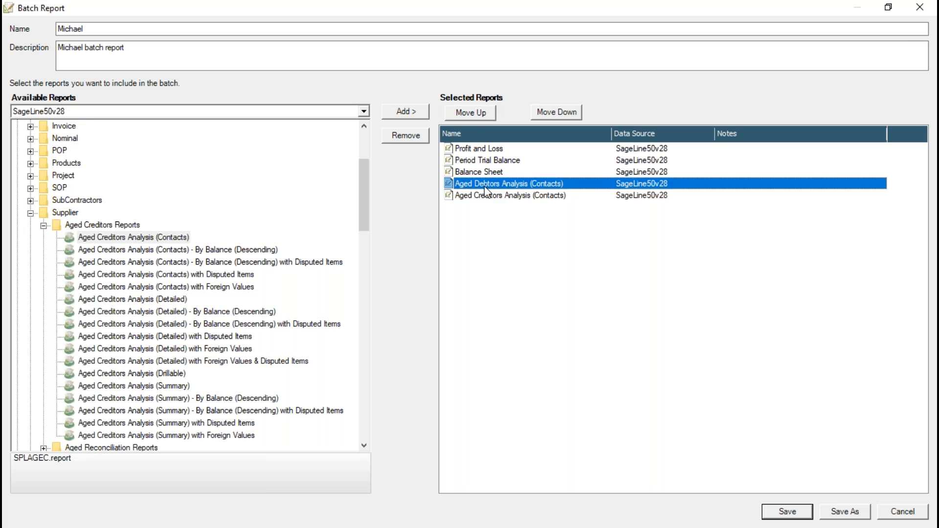
pyautogui.click(470, 114)
pyautogui.click(471, 114)
pyautogui.click(471, 114)
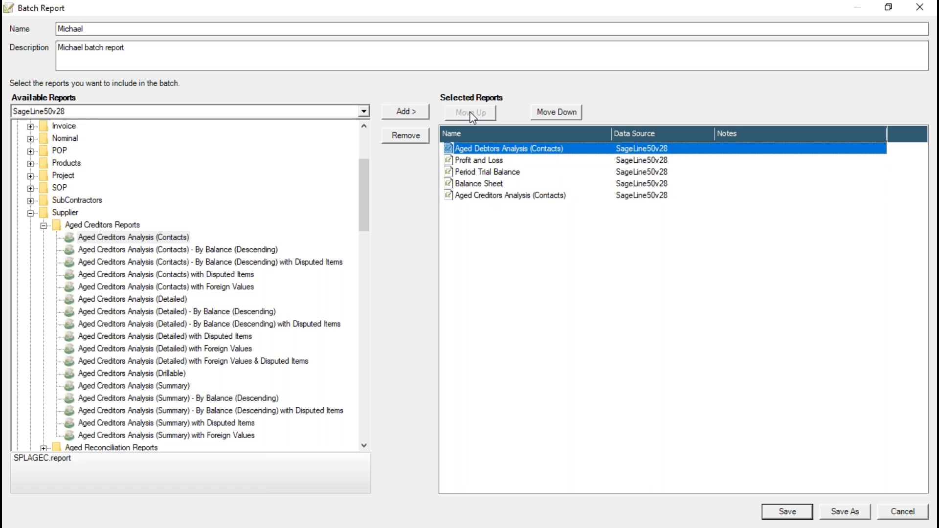
pyautogui.click(555, 113)
pyautogui.click(555, 114)
pyautogui.click(556, 113)
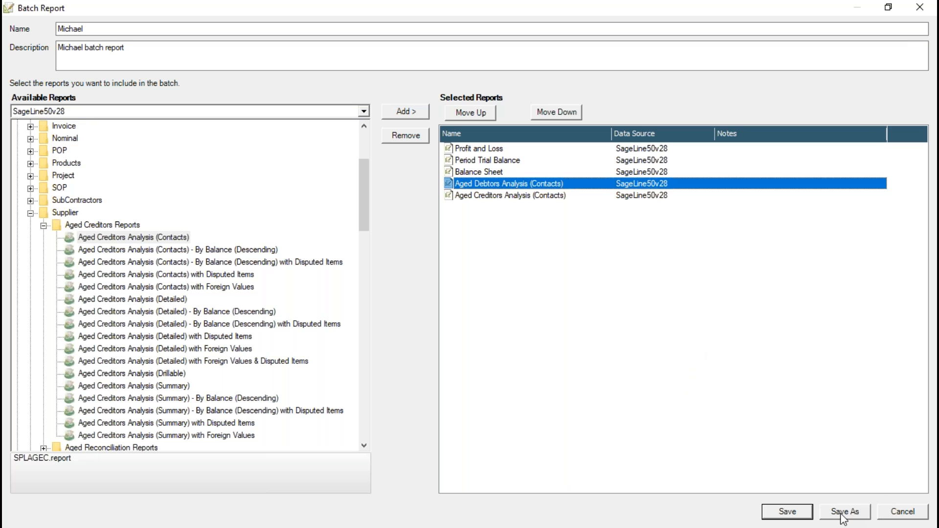
# Step: Save the batch report under the file name mcbatch in the Batch Reports folder
pyautogui.click(788, 512)
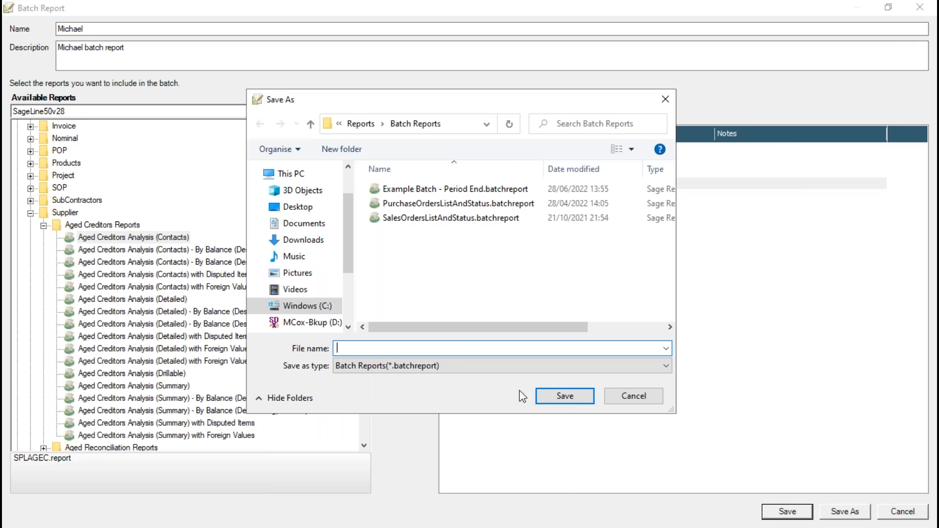
pyautogui.write('mcbatch')
pyautogui.click(568, 398)
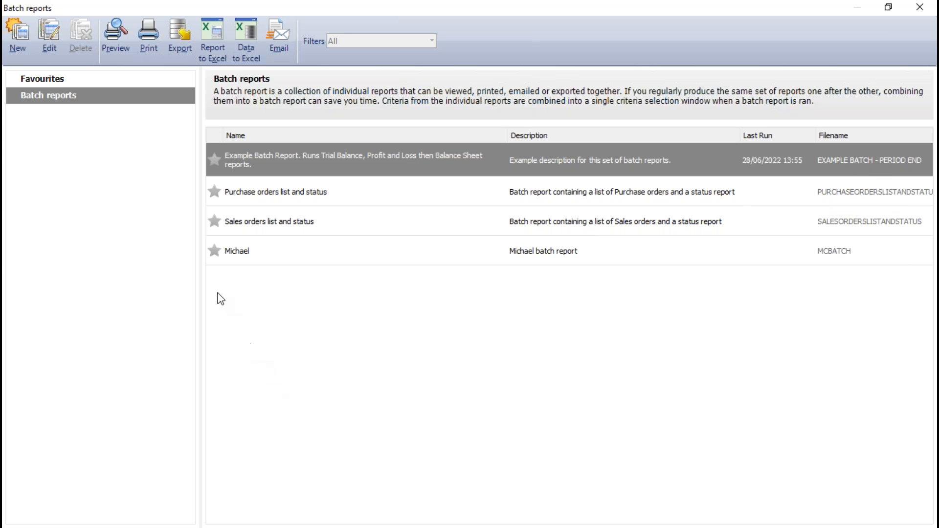
# Step: Start a preview of the mcbatch batch report and set its Report Date criterion to 31/12/2021
pyautogui.click(272, 260)
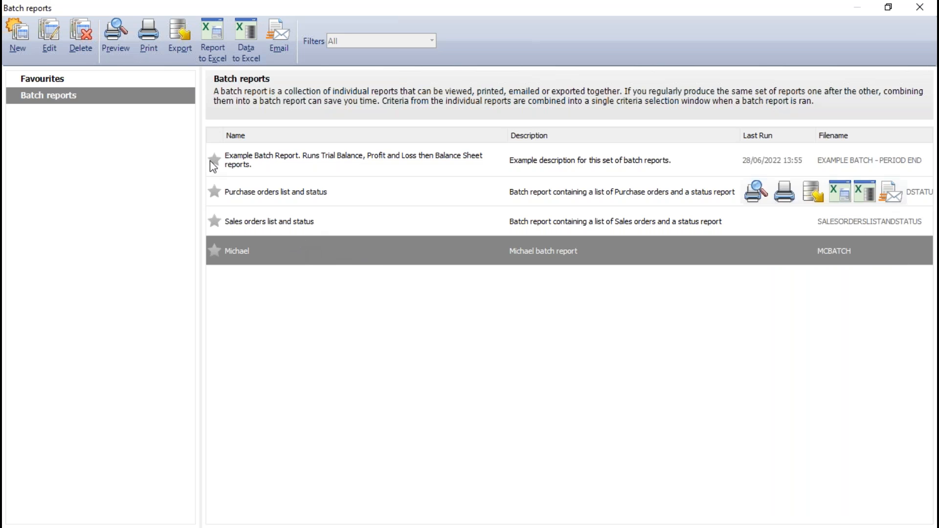
pyautogui.moveTo(390, 262)
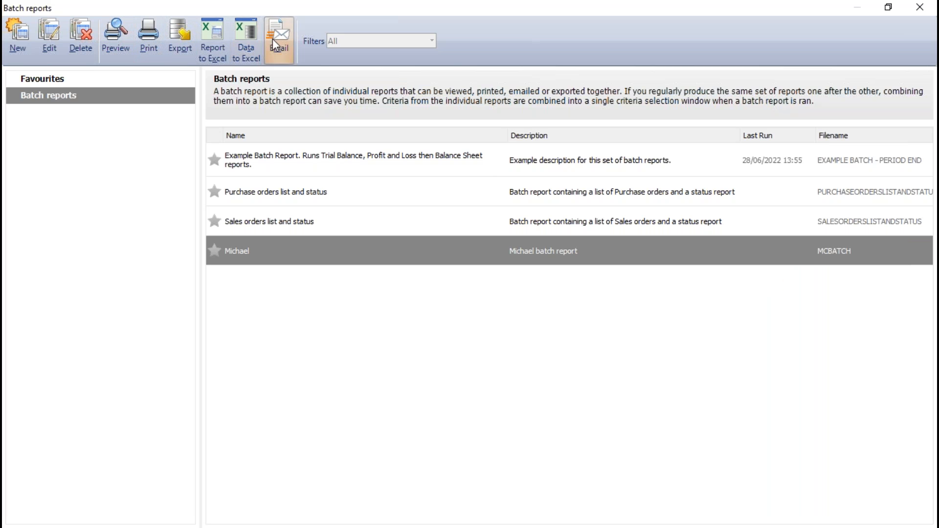
pyautogui.click(118, 38)
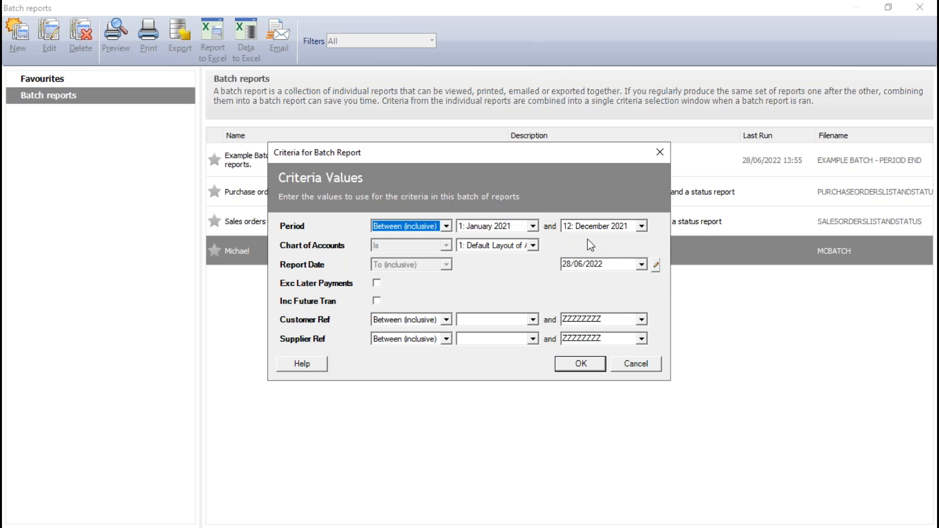
pyautogui.click(642, 265)
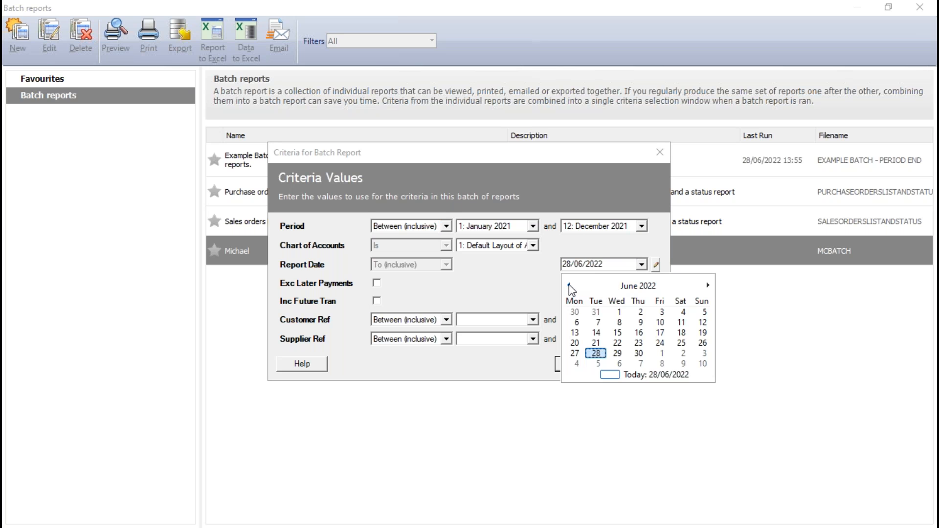
pyautogui.click(569, 285)
pyautogui.click(569, 285)
pyautogui.click(569, 285)
pyautogui.click(569, 286)
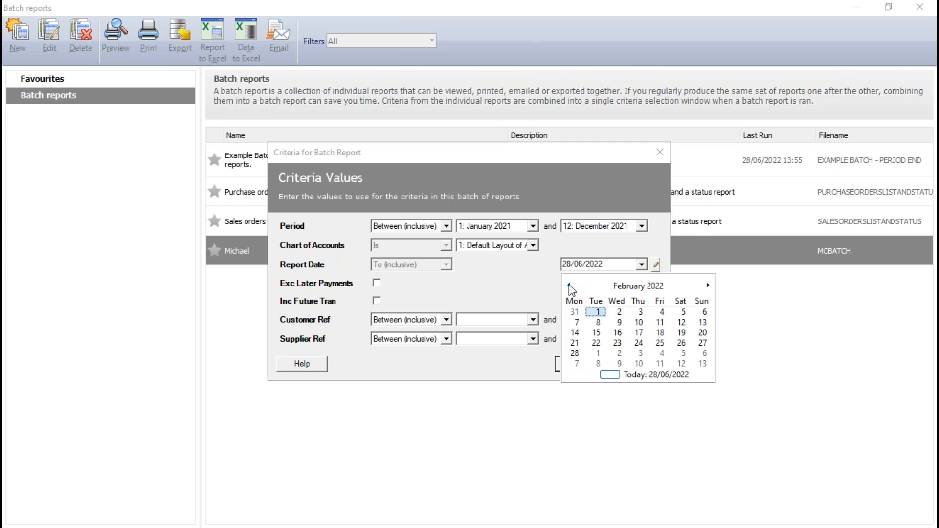
pyautogui.click(569, 285)
pyautogui.click(568, 285)
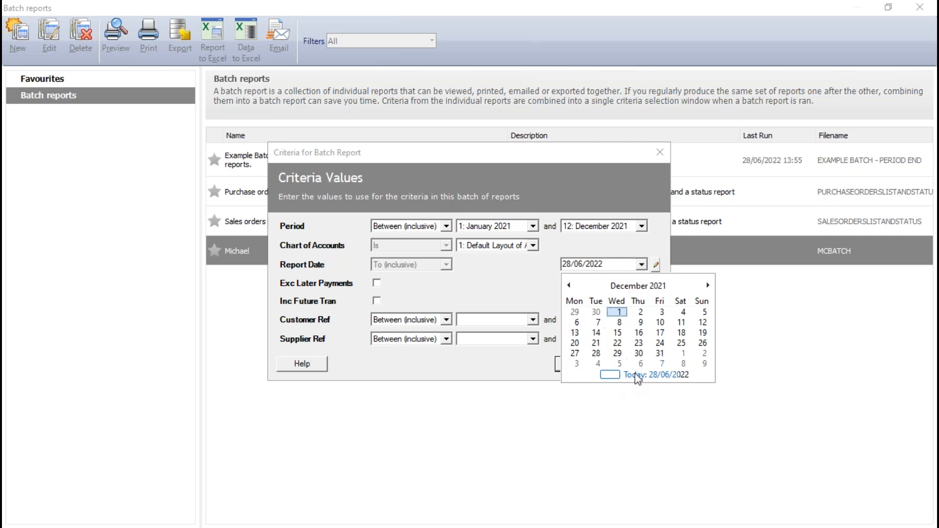
pyautogui.click(659, 355)
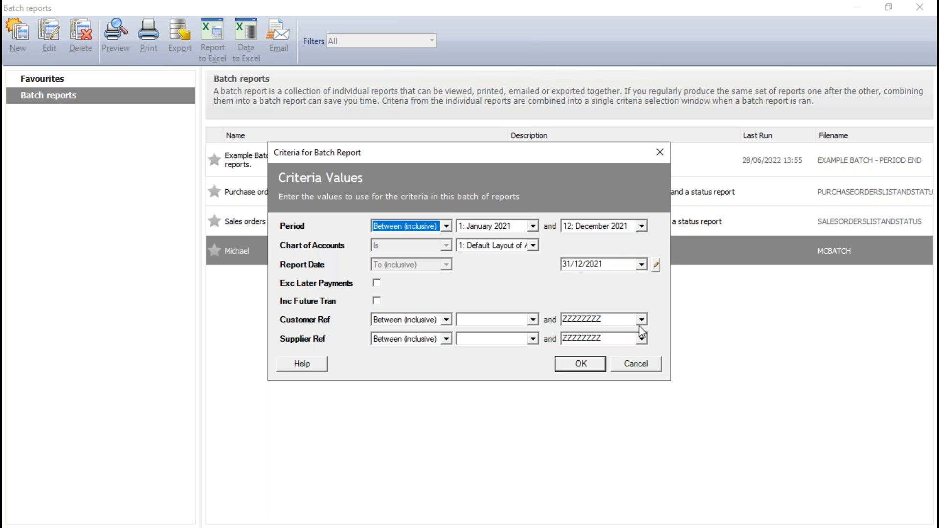
# Step: Exclude later payments in the batch criteria, generate the preview and maximise it
pyautogui.click(377, 282)
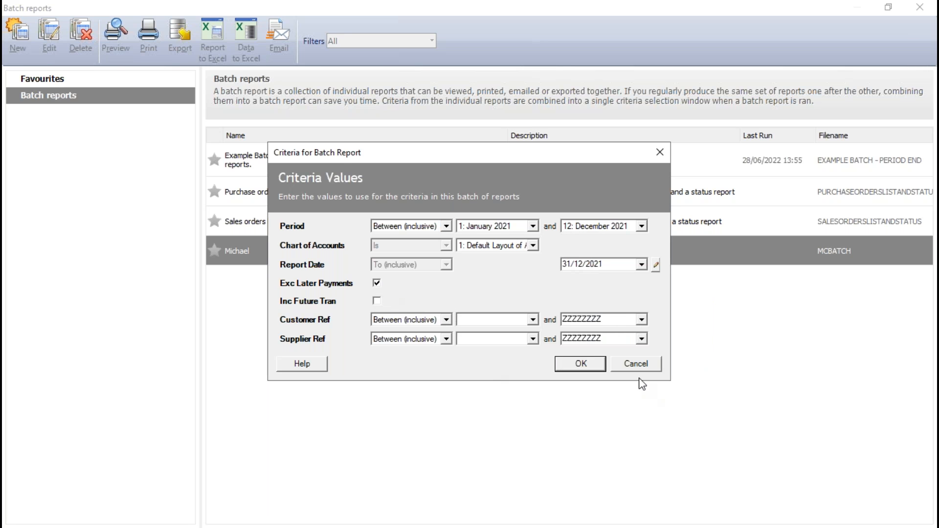
pyautogui.click(581, 364)
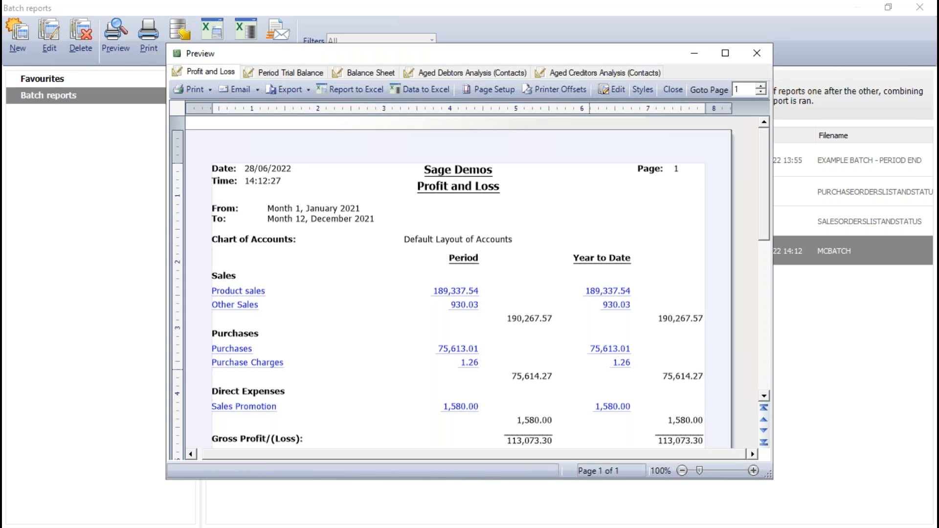
pyautogui.click(725, 53)
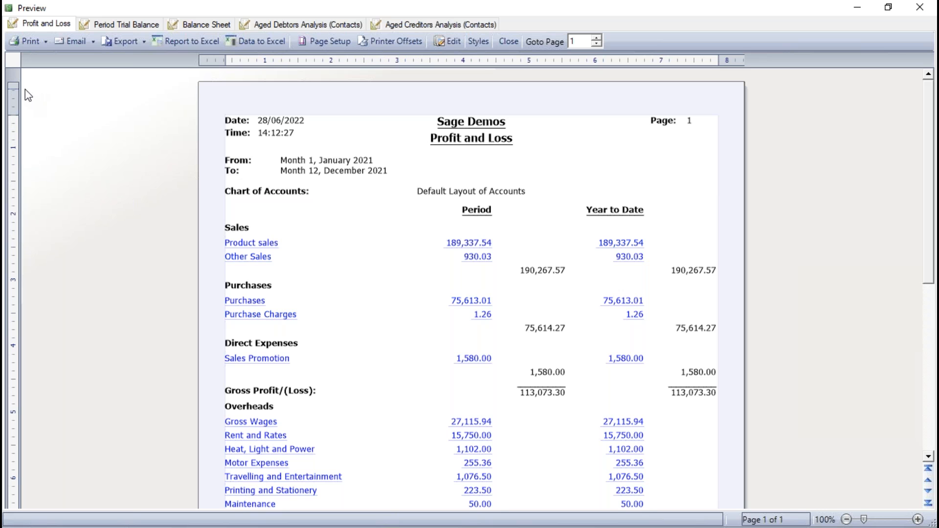
# Step: Review the Period Trial Balance, Balance Sheet, Aged Debtors Analysis and Aged Creditors Analysis in the batch preview
pyautogui.click(124, 26)
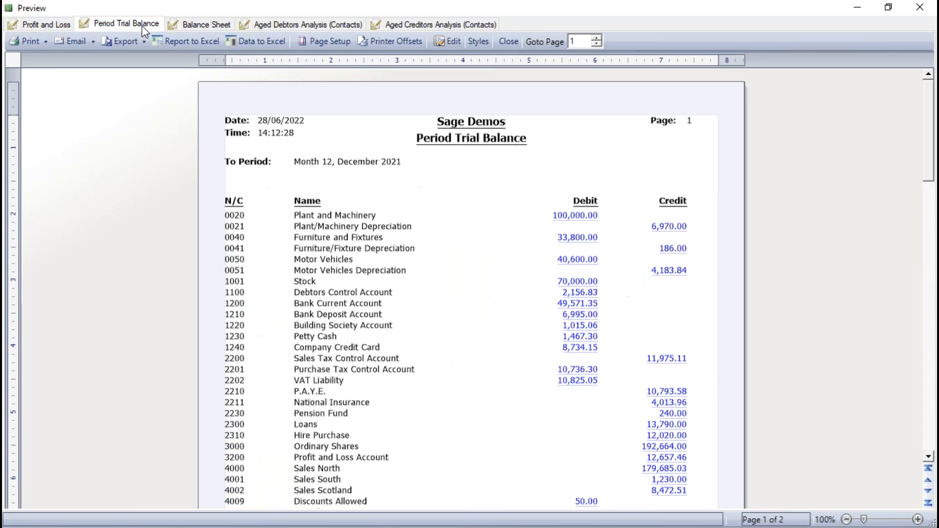
pyautogui.click(205, 24)
pyautogui.click(313, 27)
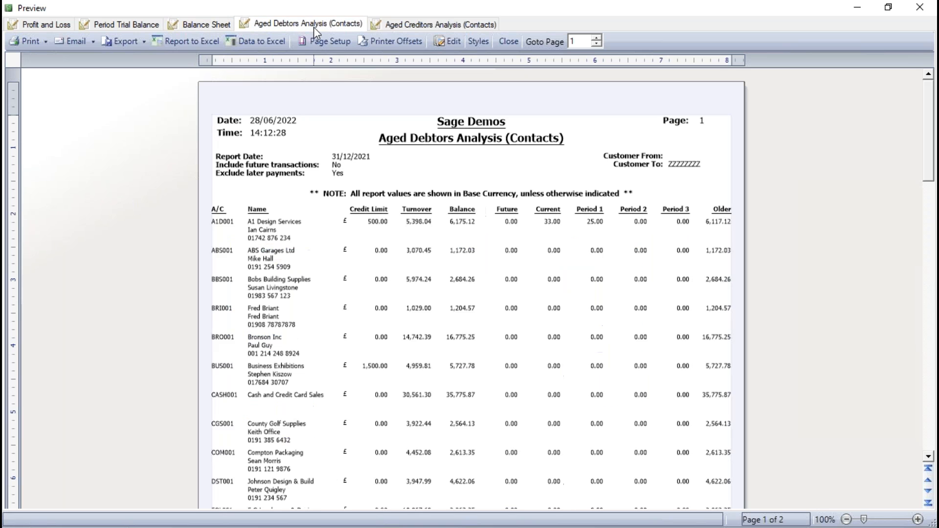
pyautogui.click(430, 26)
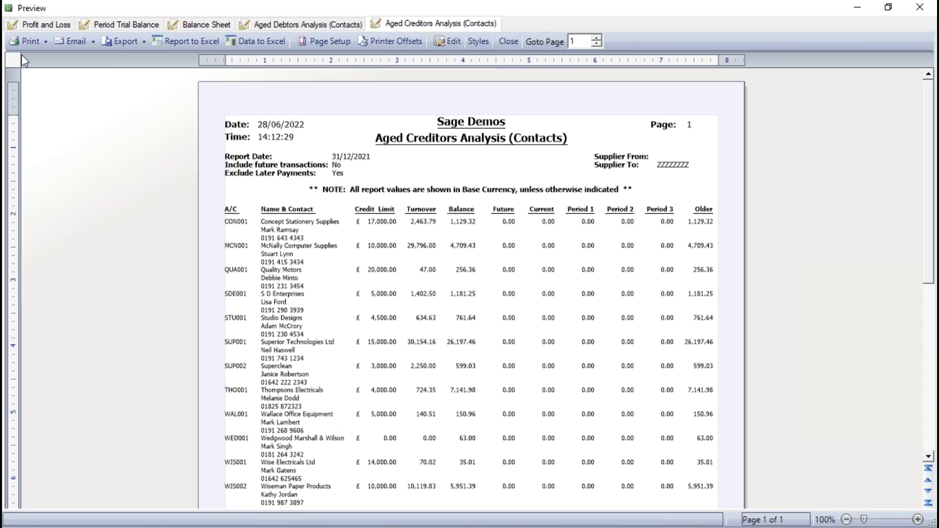
# Step: Check the preview's print and email options, and look again through the trial balance, balance sheet and aged debtors reports
pyautogui.click(46, 42)
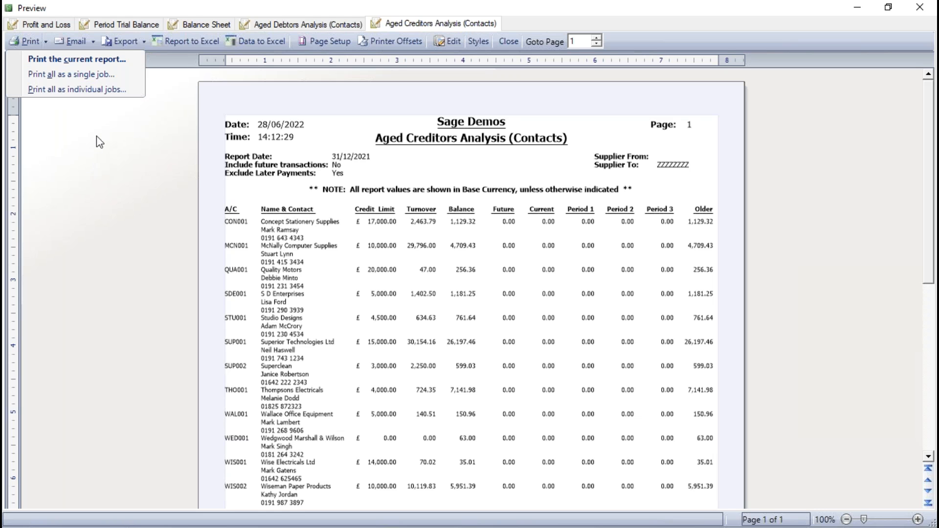
pyautogui.click(86, 40)
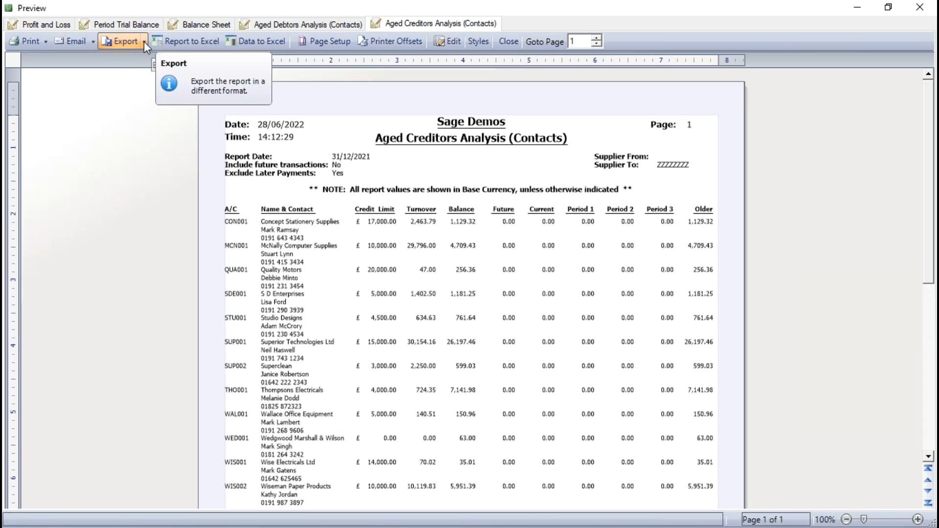
pyautogui.click(108, 24)
pyautogui.click(200, 24)
pyautogui.click(289, 24)
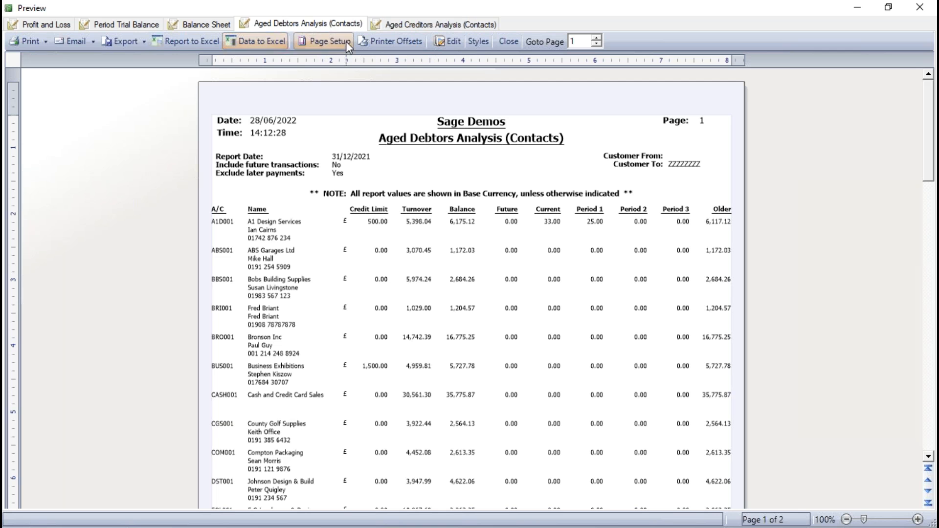
pyautogui.click(359, 28)
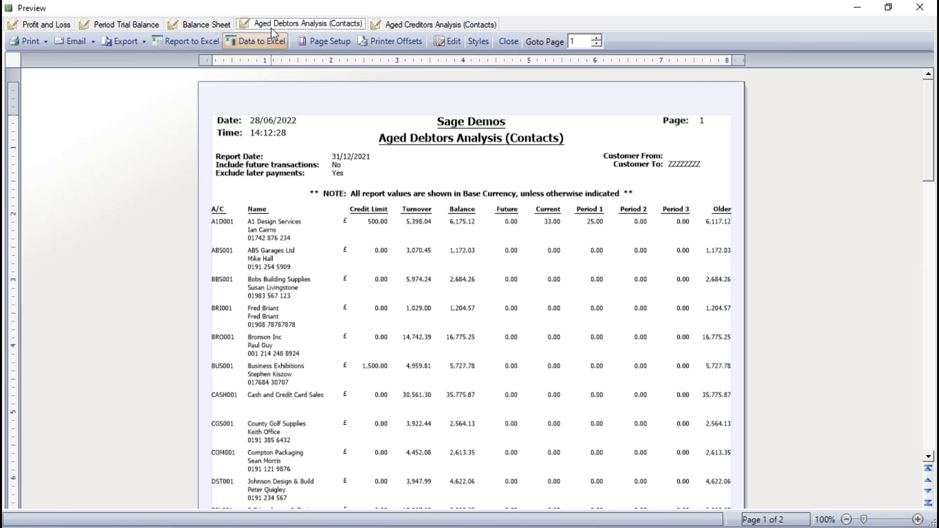
# Step: Close every report preview in the batch, starting with Aged Debtors Analysis (Contacts), to return to the batch reports list
pyautogui.click(503, 44)
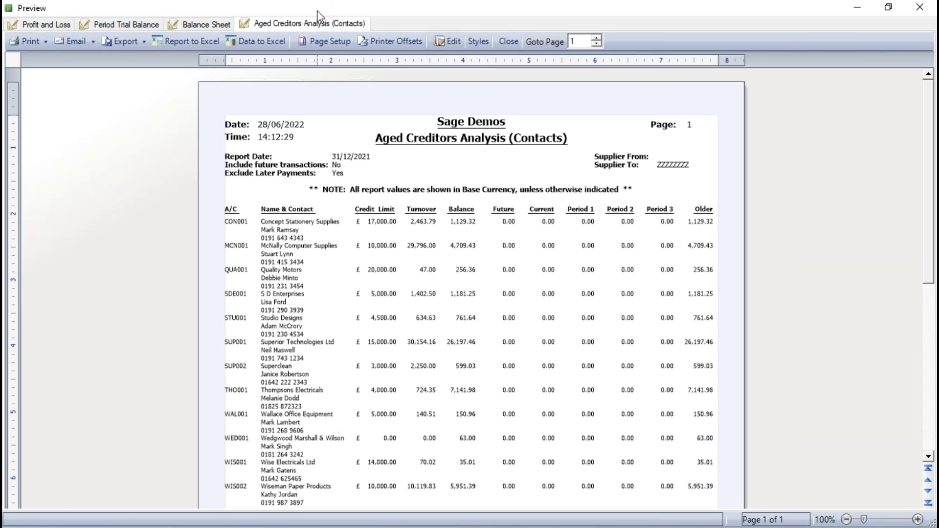
pyautogui.click(509, 41)
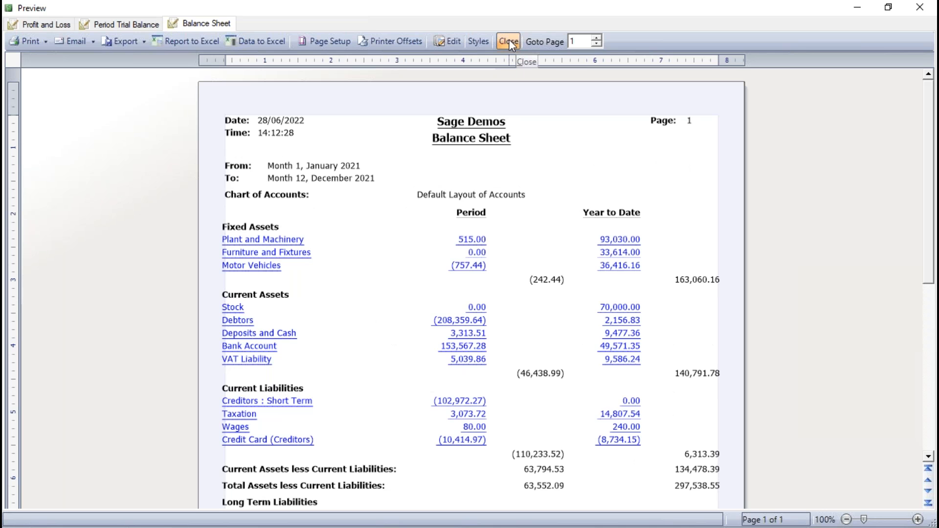
pyautogui.click(509, 41)
pyautogui.click(509, 41)
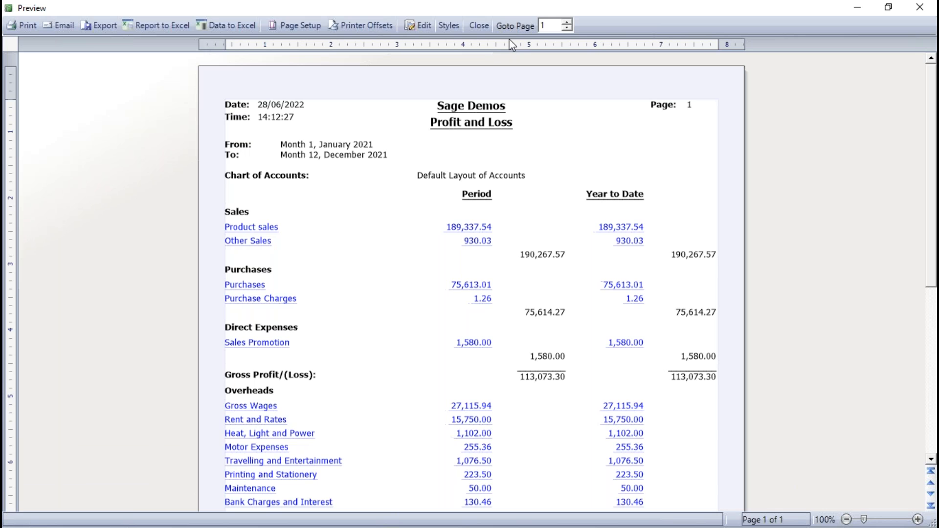
pyautogui.click(509, 41)
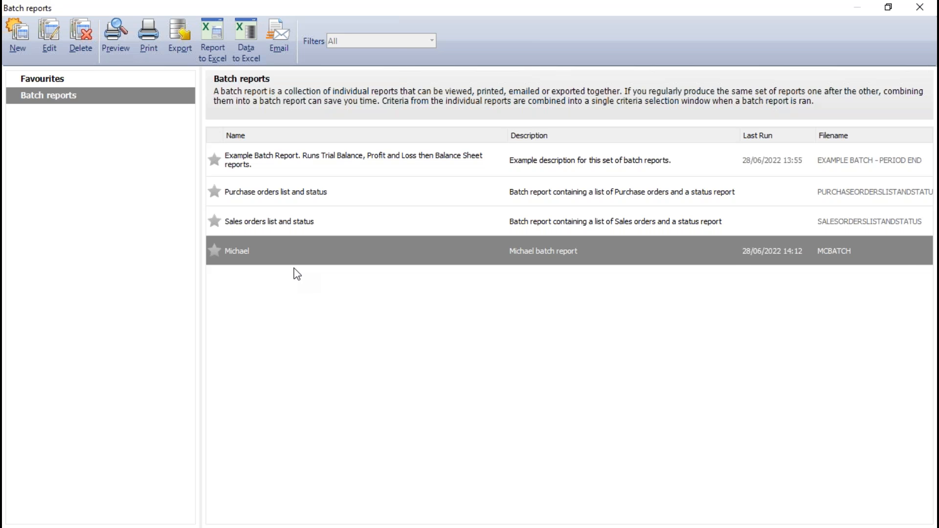
pyautogui.moveTo(266, 259)
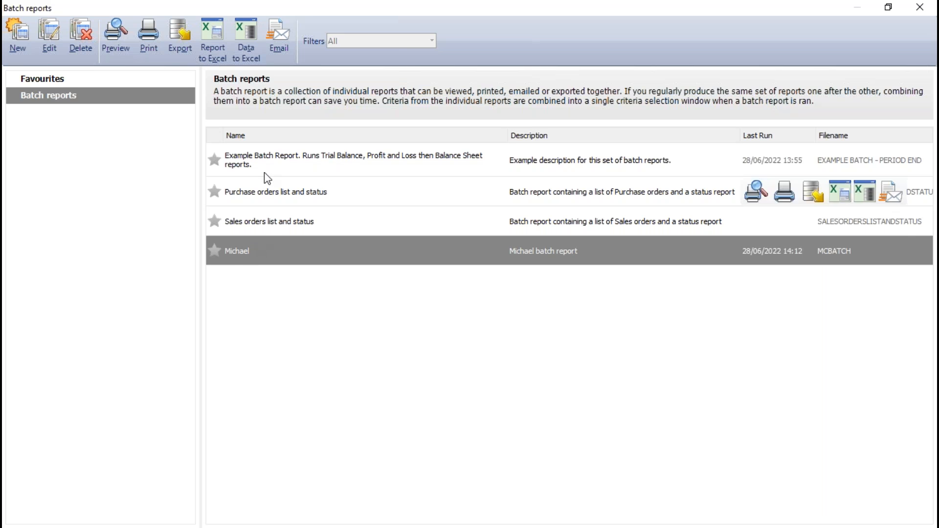
pyautogui.click(368, 164)
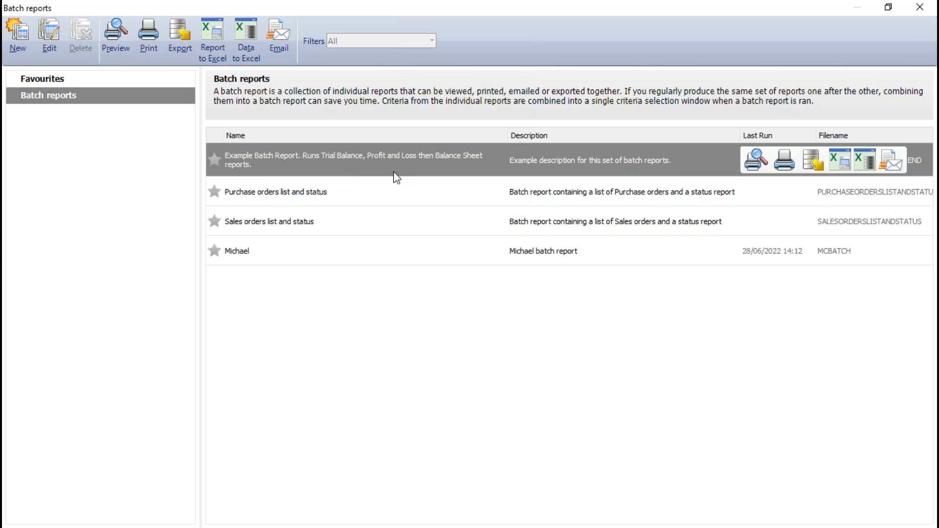
pyautogui.moveTo(349, 247)
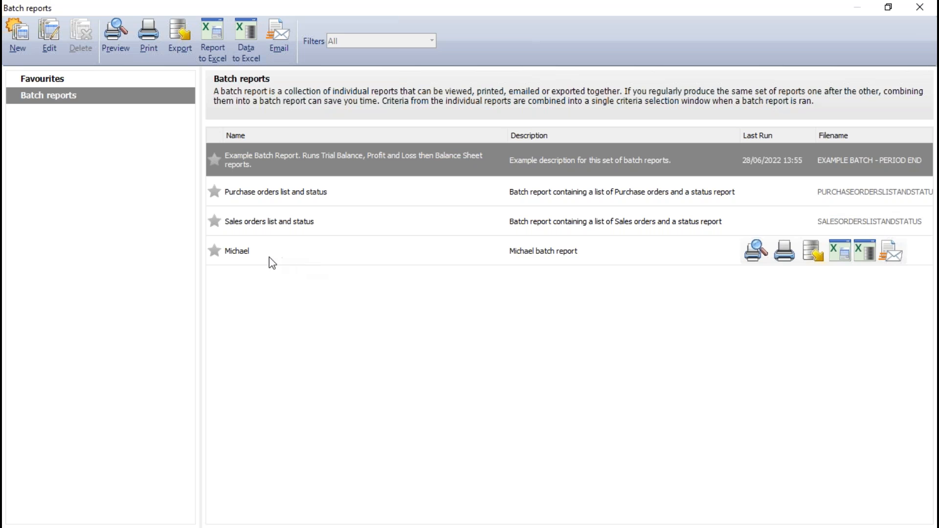
# Step: Mark Aged Debtors Analysis (Contacts) and Aged Debtors Analysis (Detailed) as favourites in the customer reports' Aged debtors category
pyautogui.click(921, 8)
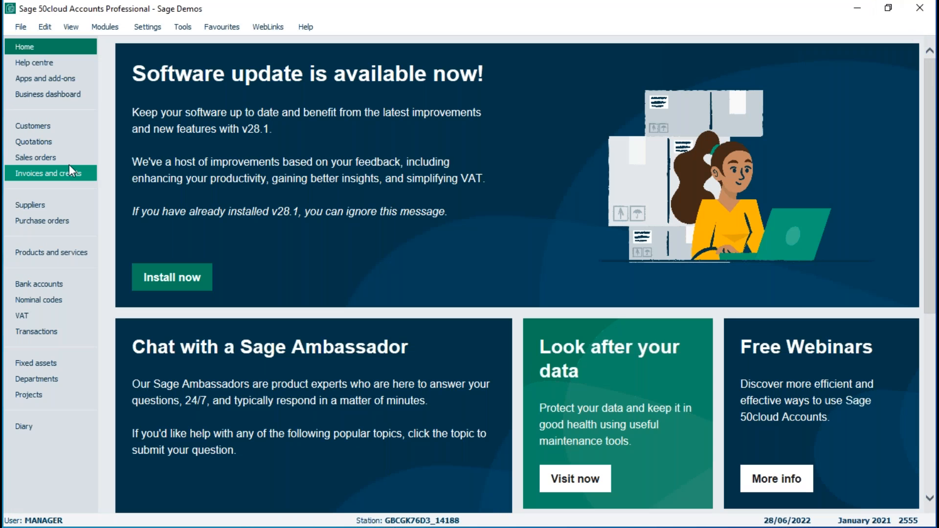
pyautogui.click(34, 128)
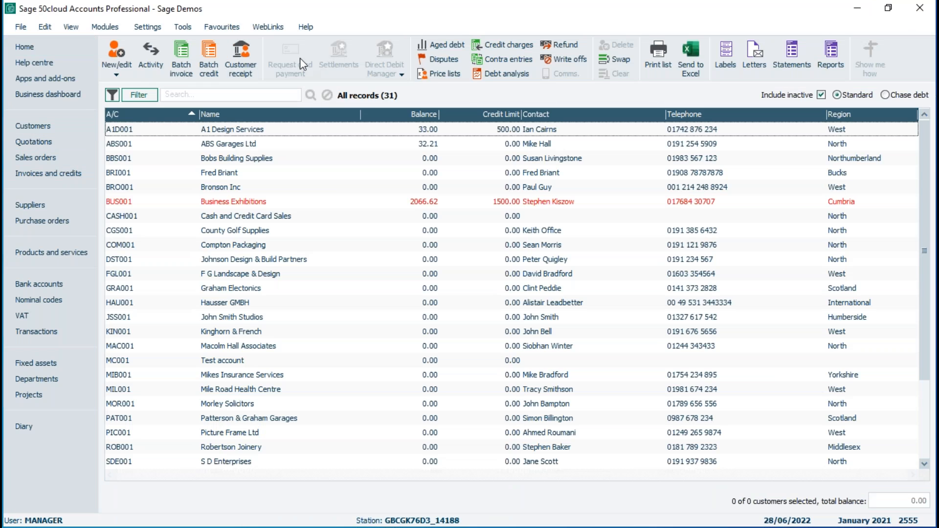
pyautogui.click(830, 51)
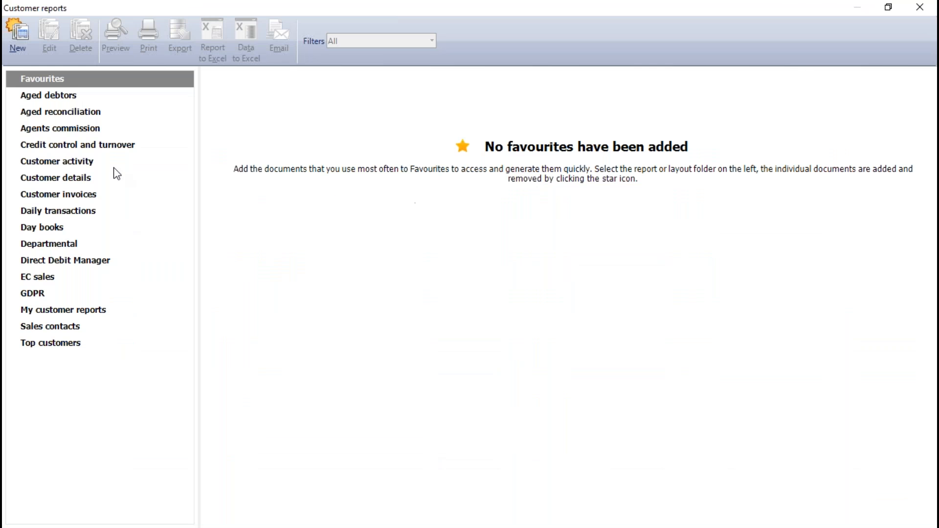
pyautogui.click(41, 97)
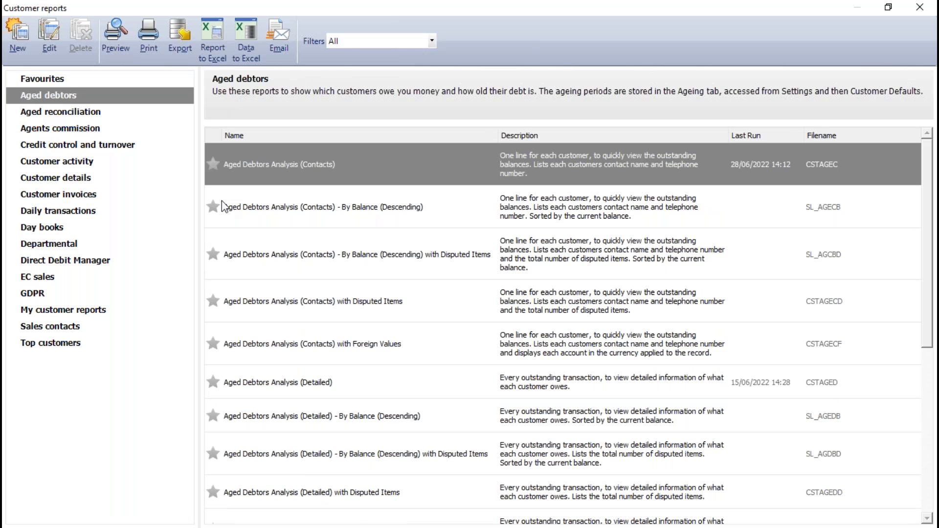
pyautogui.click(213, 164)
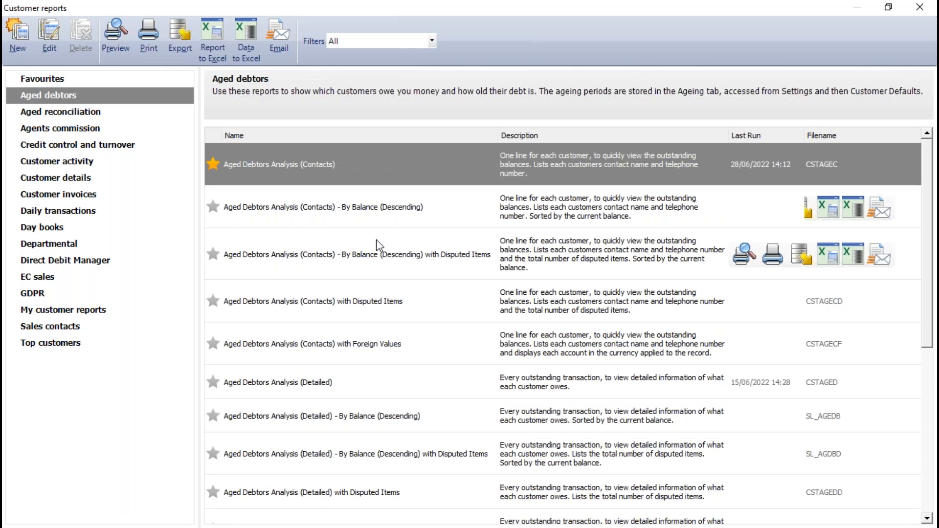
pyautogui.click(213, 382)
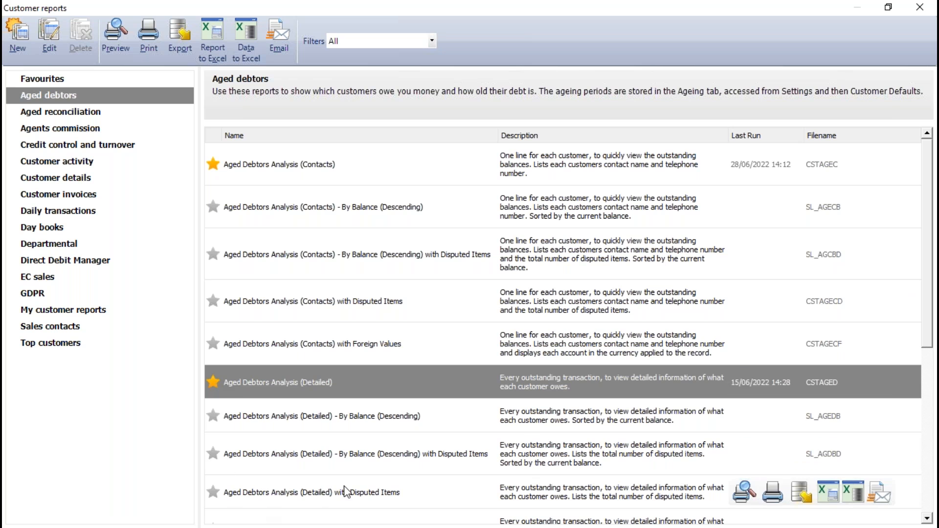
# Step: Mark Day Books: Customer Invoices (Summary) as a favourite in the customer reports' Day books category
pyautogui.scroll(-3, 343, 492)
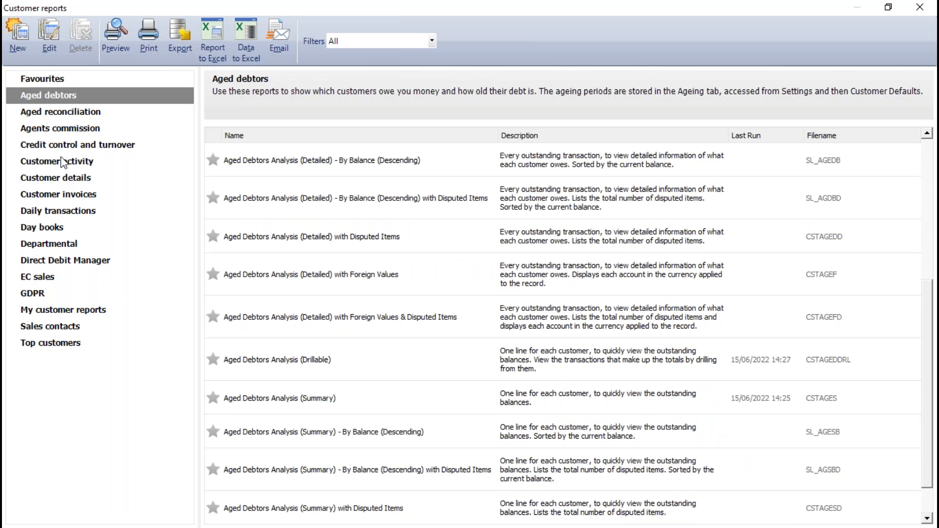
pyautogui.click(41, 228)
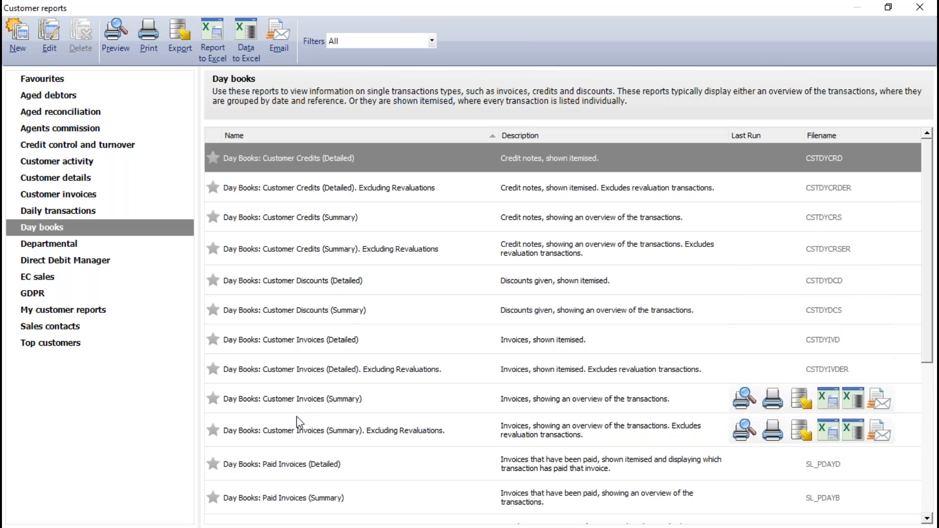
pyautogui.click(213, 399)
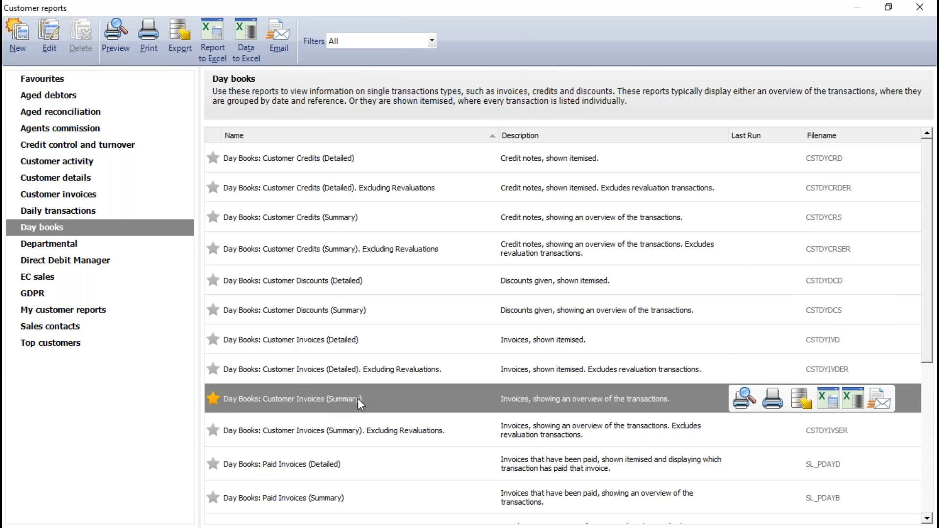
# Step: Reopen the customer reports window to check its Favourites list, and close it again
pyautogui.click(924, 10)
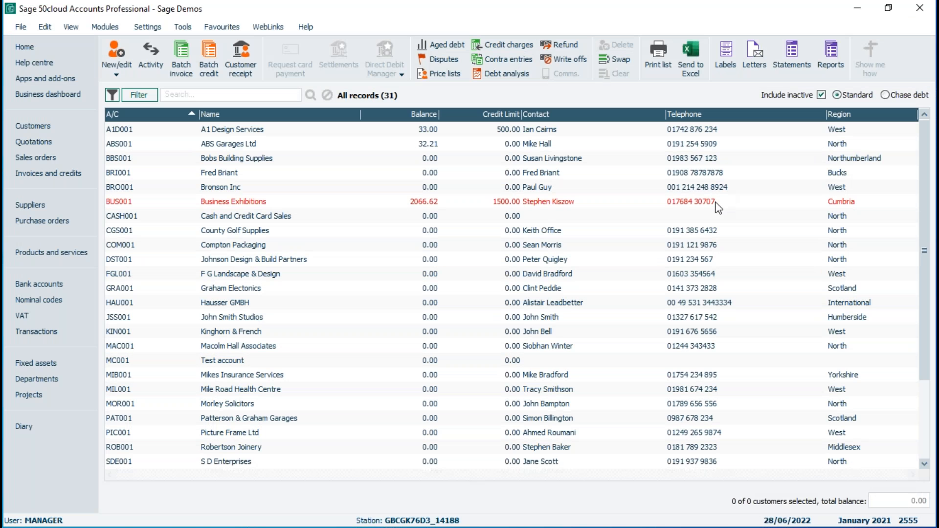
pyautogui.click(831, 54)
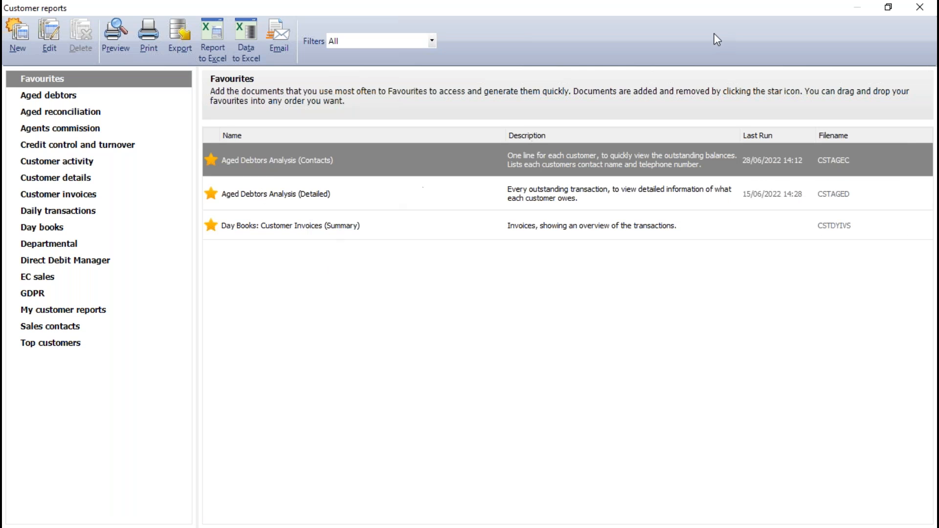
pyautogui.click(920, 6)
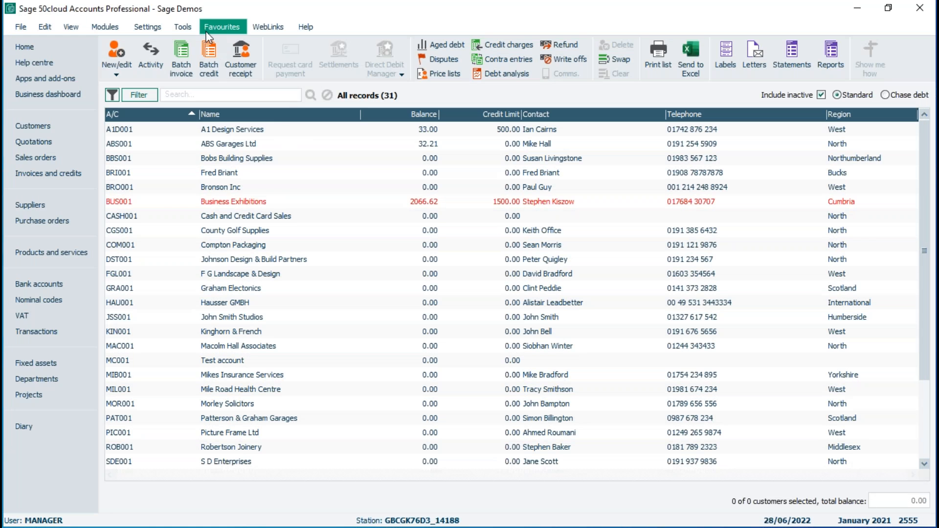
# Step: Start a new batch report named MC-customers with the description "mc customer reports", and expand the available Favourites folder
pyautogui.click(183, 26)
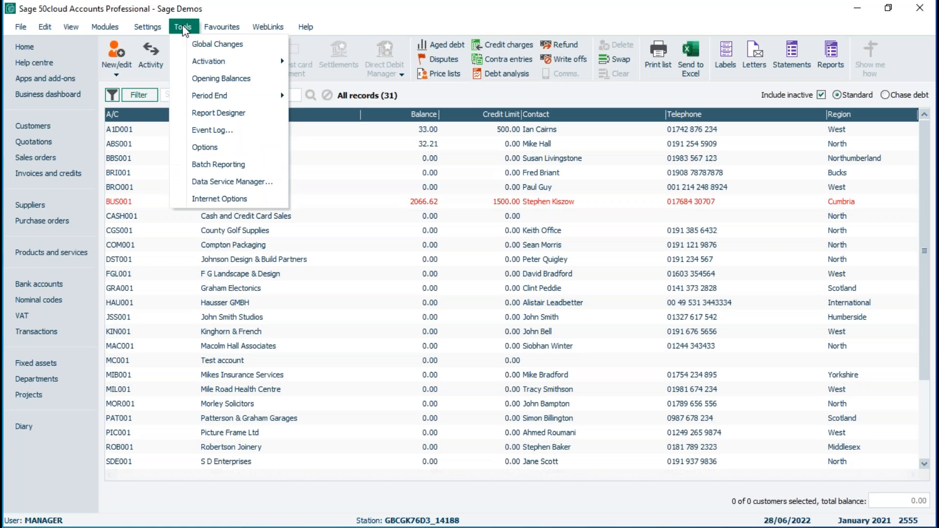
pyautogui.click(203, 169)
pyautogui.click(20, 34)
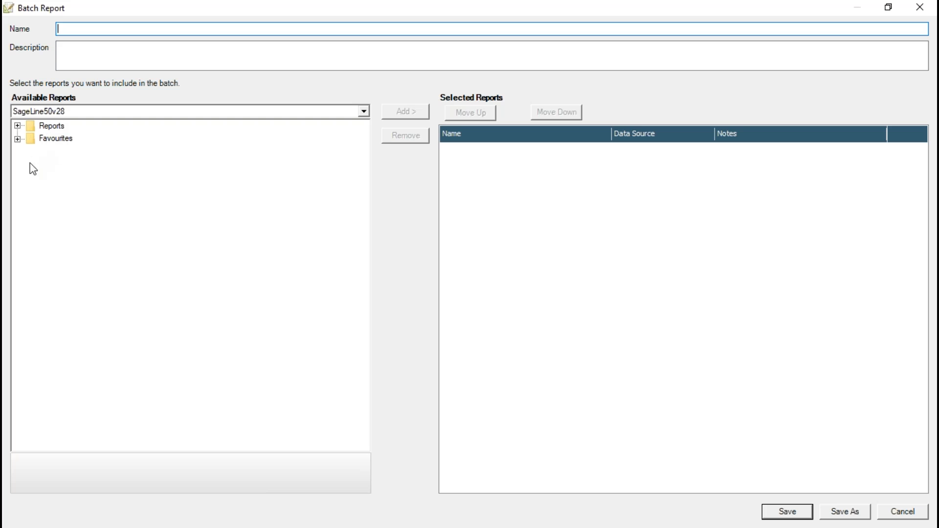
pyautogui.click(20, 139)
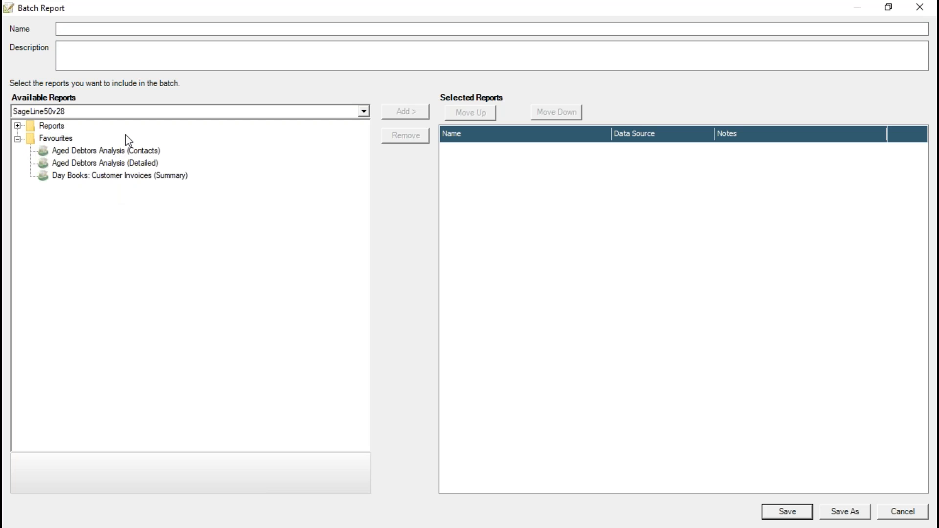
pyautogui.click(116, 31)
pyautogui.write('MC-customers')
pyautogui.press('Tab')
pyautogui.write('m')
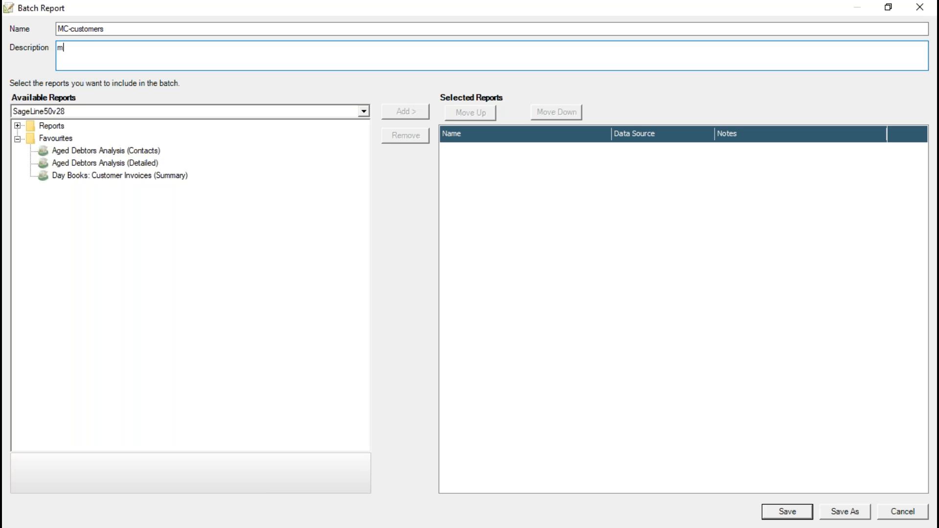
pyautogui.write('c customer reports')
# Step: Add the favourites Aged Debtors Analysis (Contacts), Aged Debtors Analysis (Detailed) and Day Books: Customer Invoices (Summary) to the batch
pyautogui.click(76, 151)
pyautogui.doubleClick(76, 149)
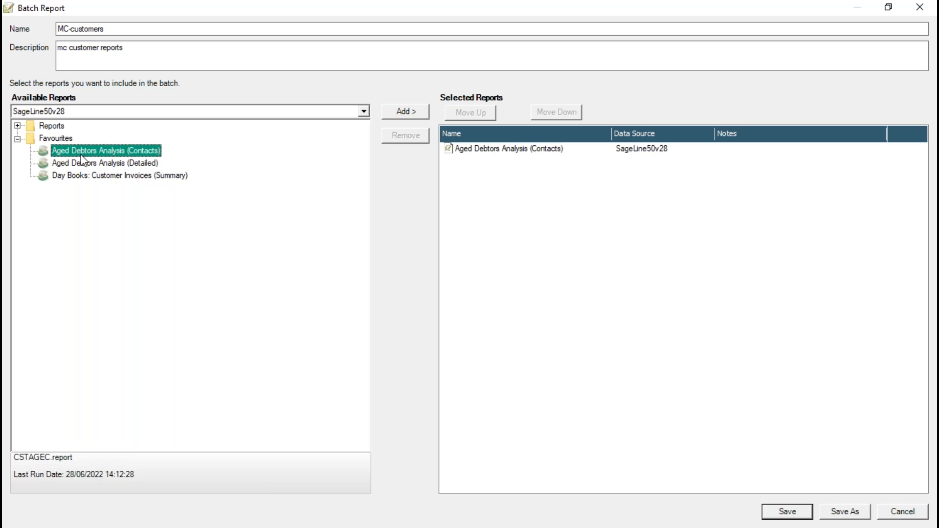
pyautogui.doubleClick(84, 164)
pyautogui.doubleClick(83, 176)
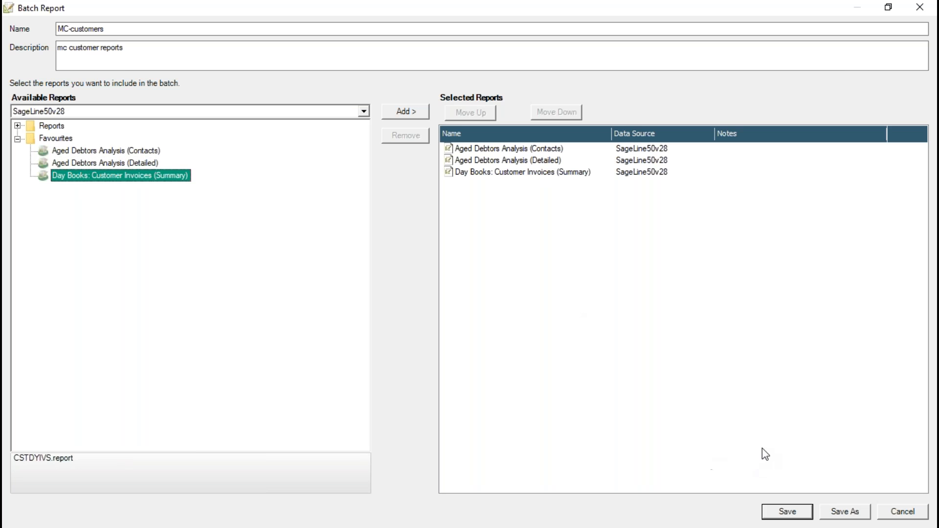
# Step: Save the batch report in the Batch Reports folder under the file name mc-customer
pyautogui.click(798, 514)
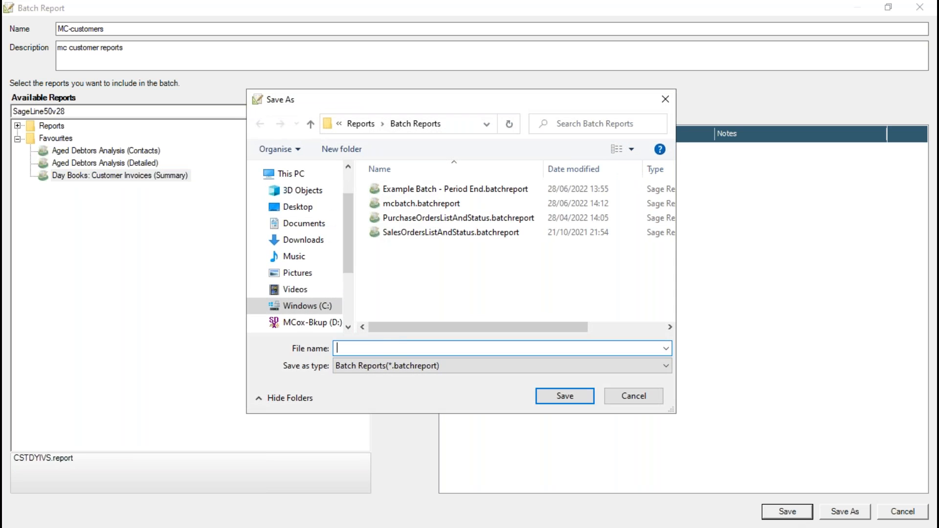
pyautogui.write('mc')
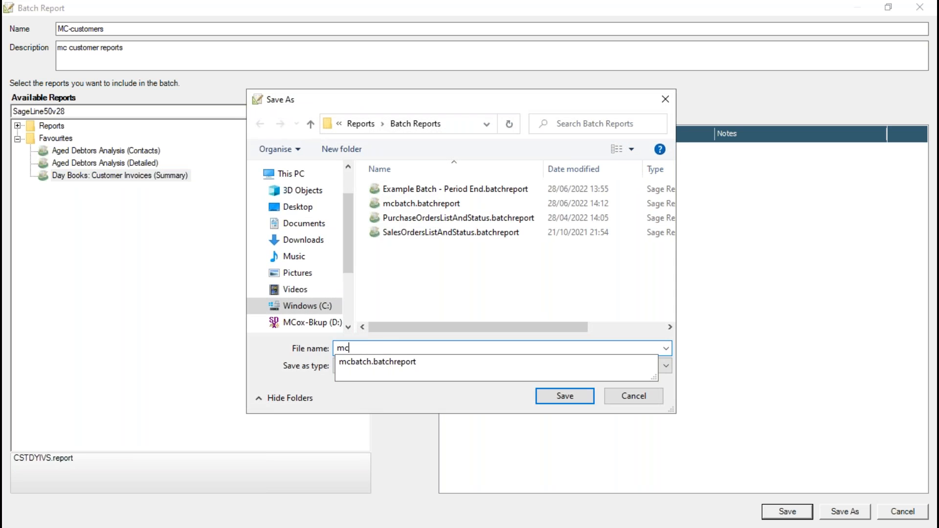
pyautogui.write('-customwer')
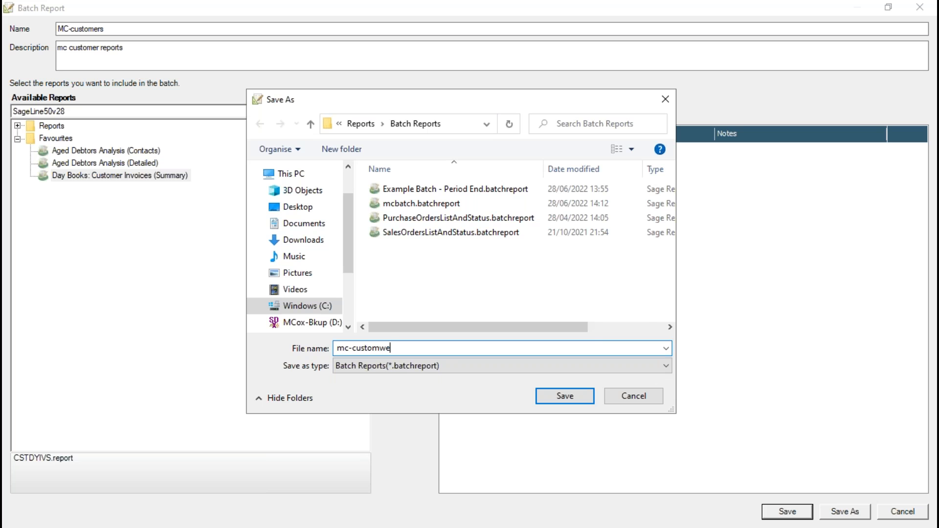
pyautogui.press('BackSpace')
pyautogui.press('BackSpace')
pyautogui.press('BackSpace')
pyautogui.write('er')
pyautogui.click(562, 396)
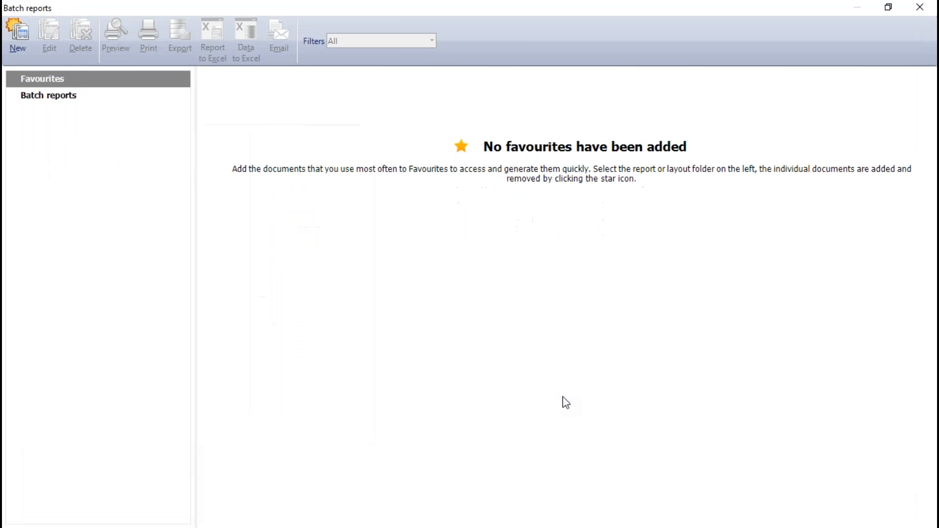
# Step: Preview the MC-customers batch report using the default criteria values
pyautogui.click(55, 102)
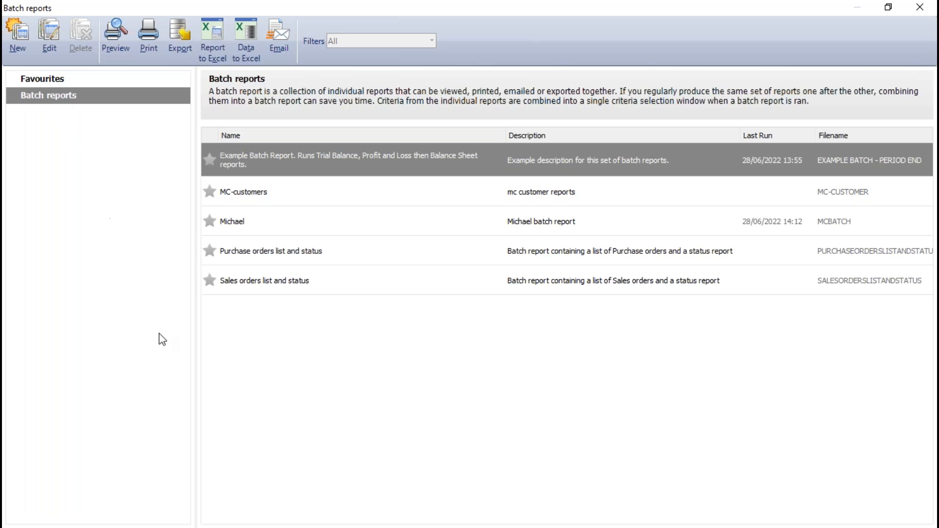
pyautogui.click(243, 192)
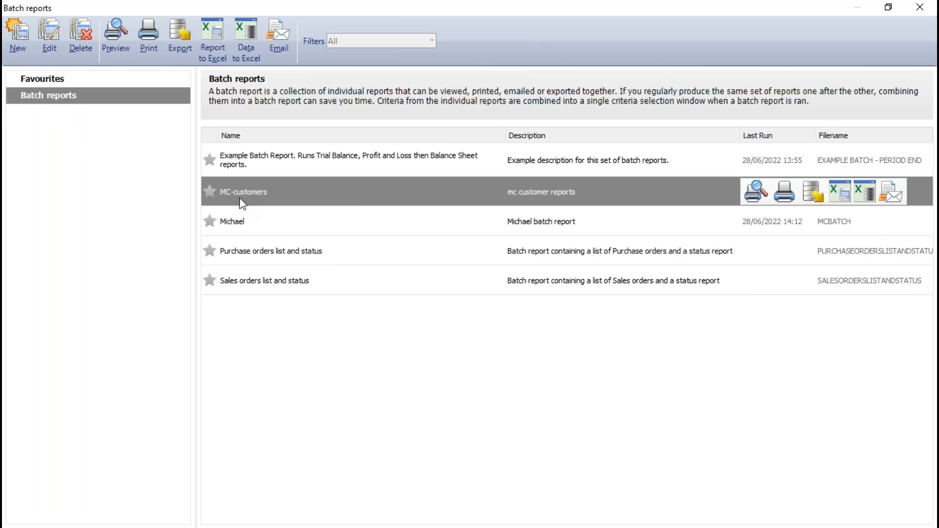
pyautogui.click(756, 192)
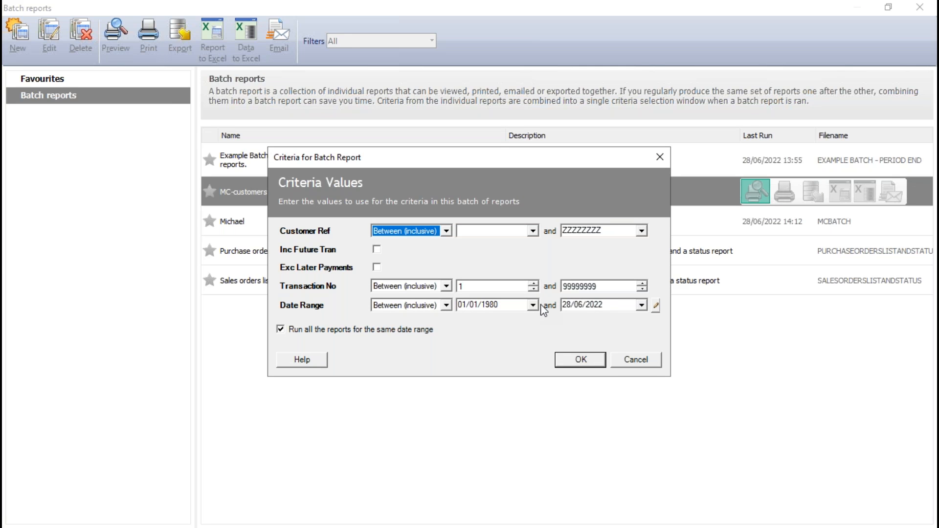
pyautogui.click(581, 360)
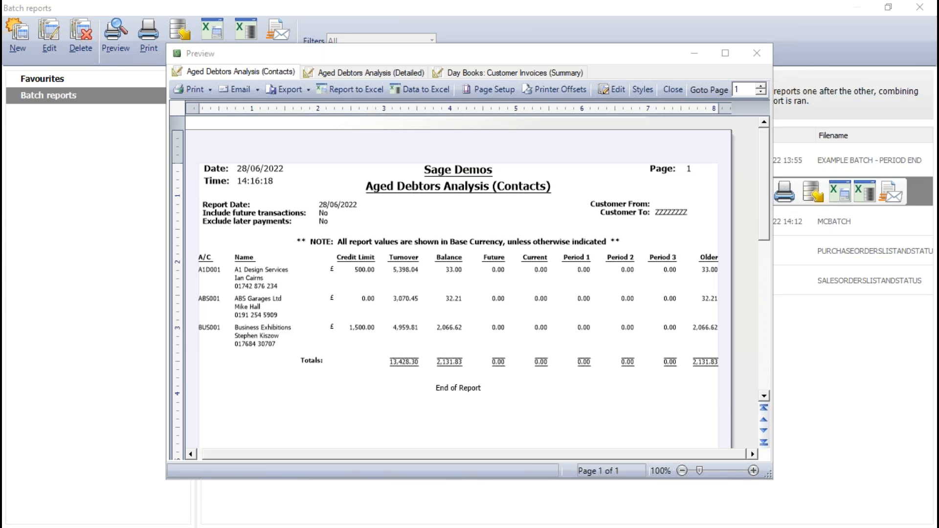
# Step: Close all three customer report previews and the batch reports window
pyautogui.click(669, 89)
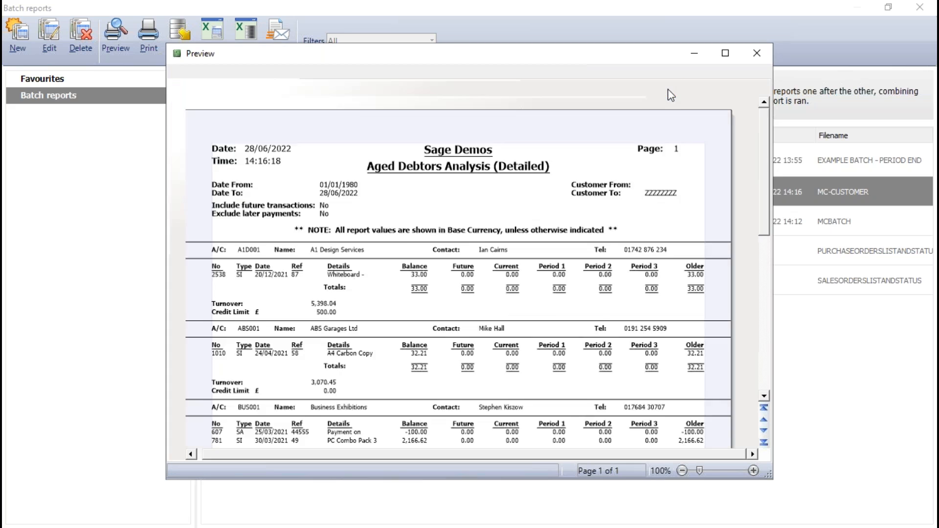
pyautogui.click(670, 89)
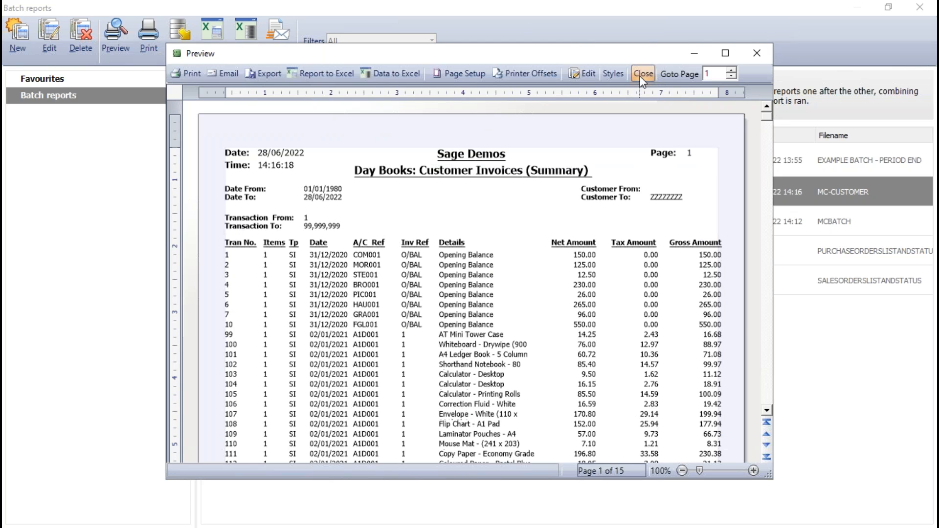
pyautogui.click(642, 76)
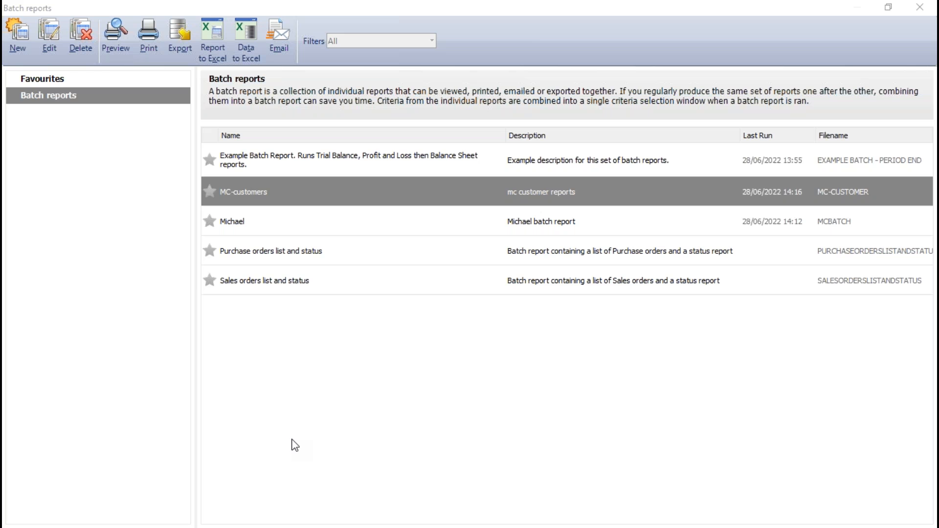
pyautogui.click(919, 7)
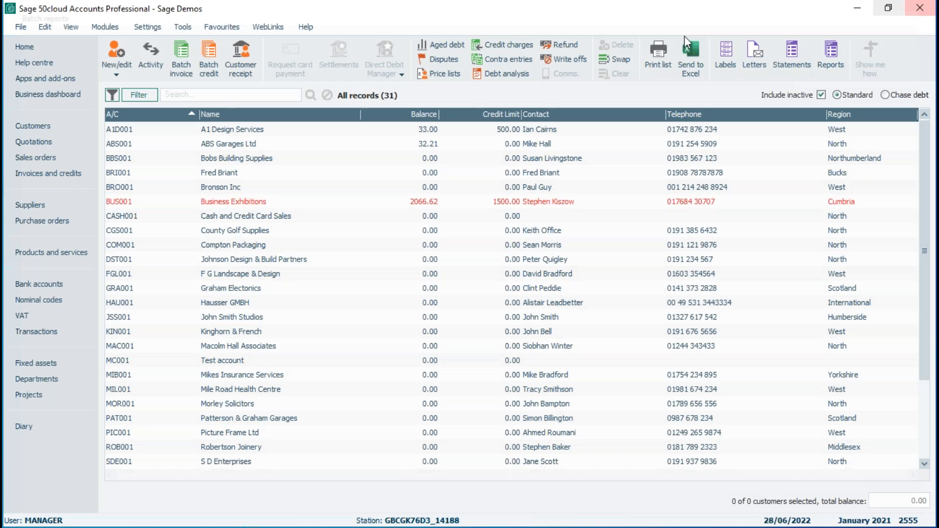
# Step: Look through the Favourites, Daily transactions and Day books categories in the customer reports, and close the window
pyautogui.click(831, 49)
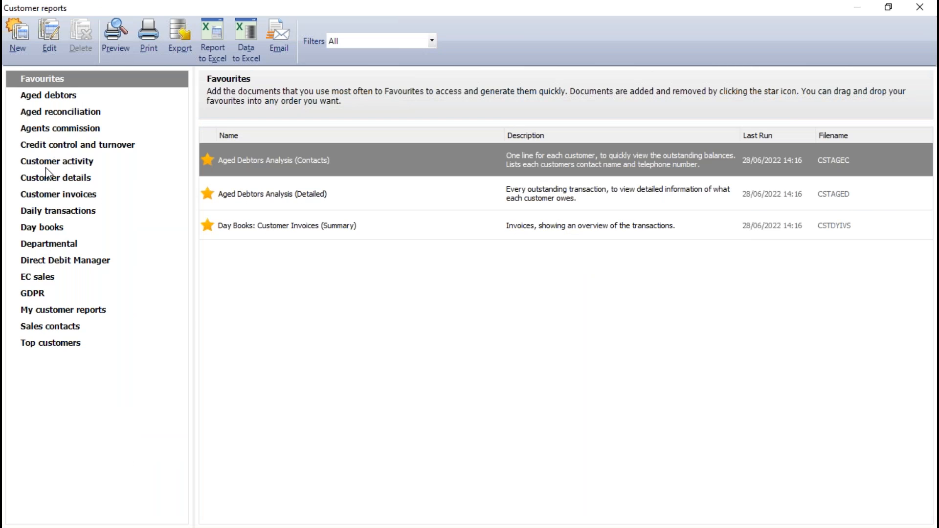
pyautogui.click(65, 214)
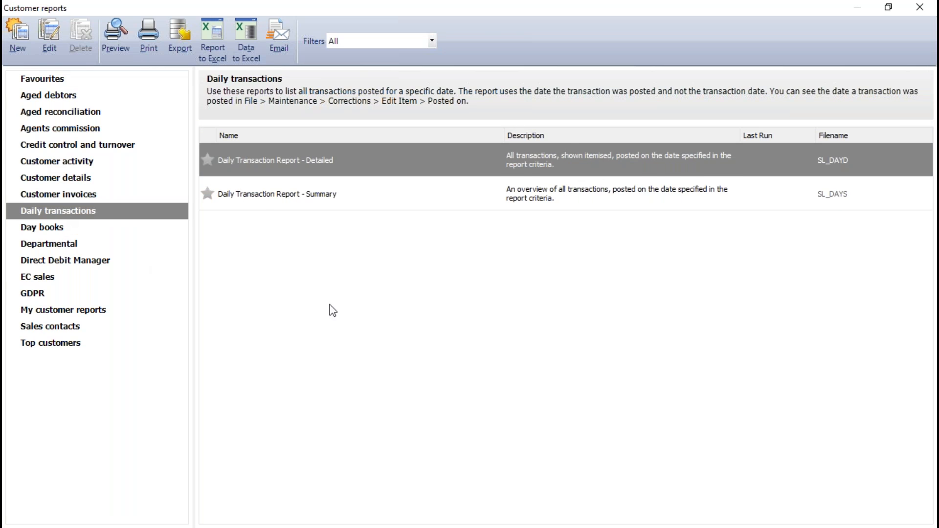
pyautogui.click(45, 229)
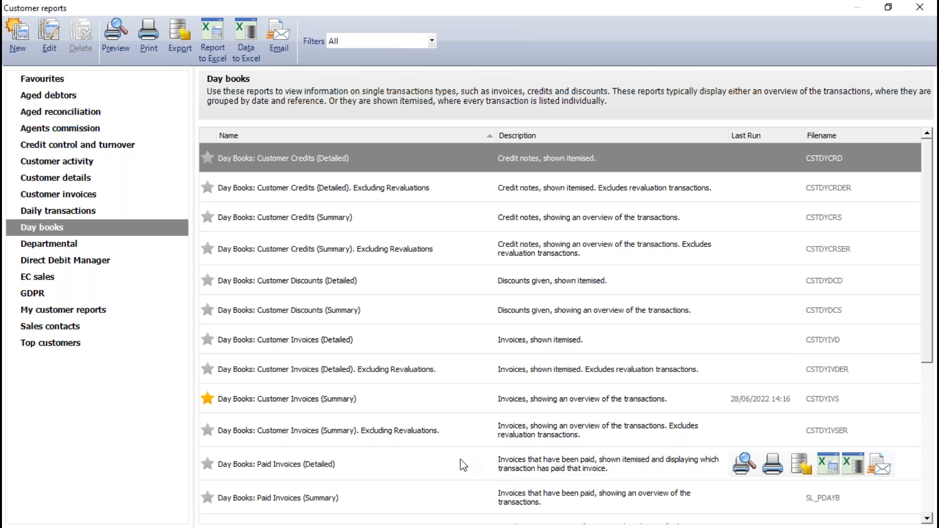
pyautogui.click(919, 7)
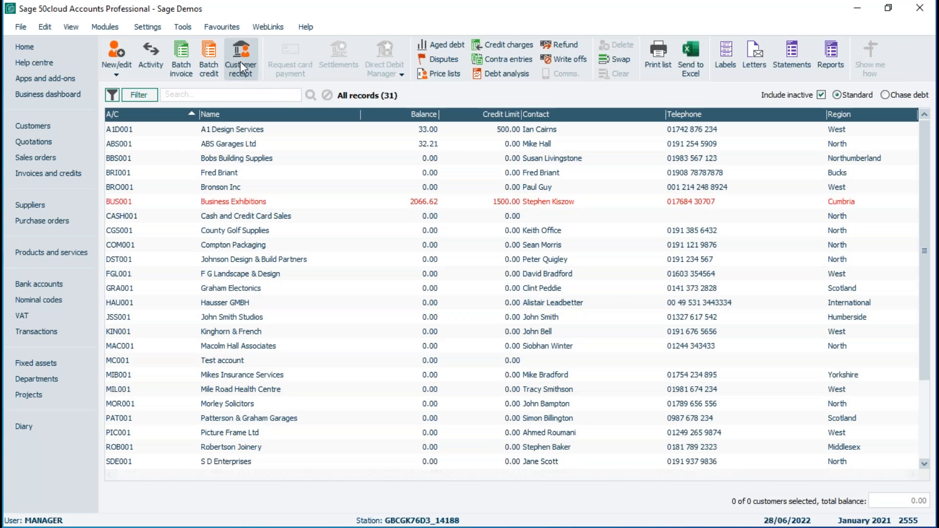
# Step: Mark the batch report with file name MCBATCH as a favourite and show the batch reports' Favourites list
pyautogui.click(188, 31)
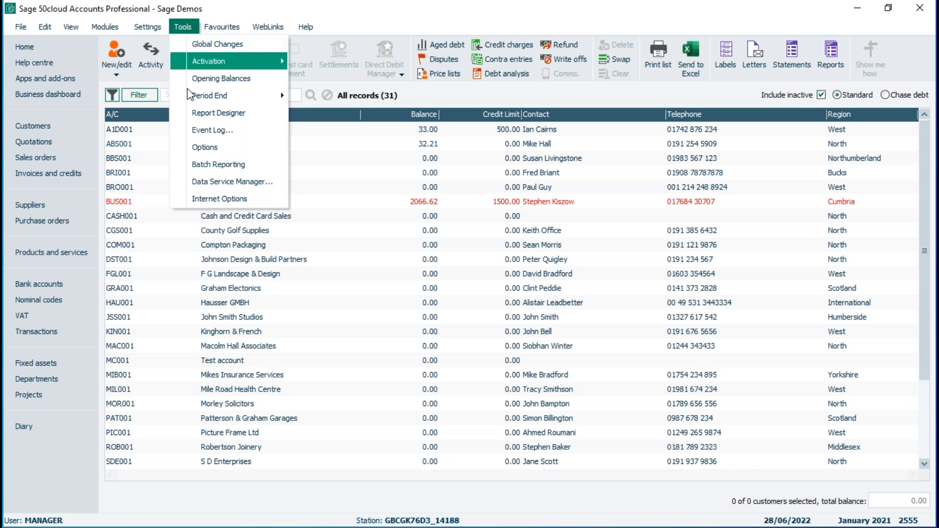
pyautogui.click(199, 167)
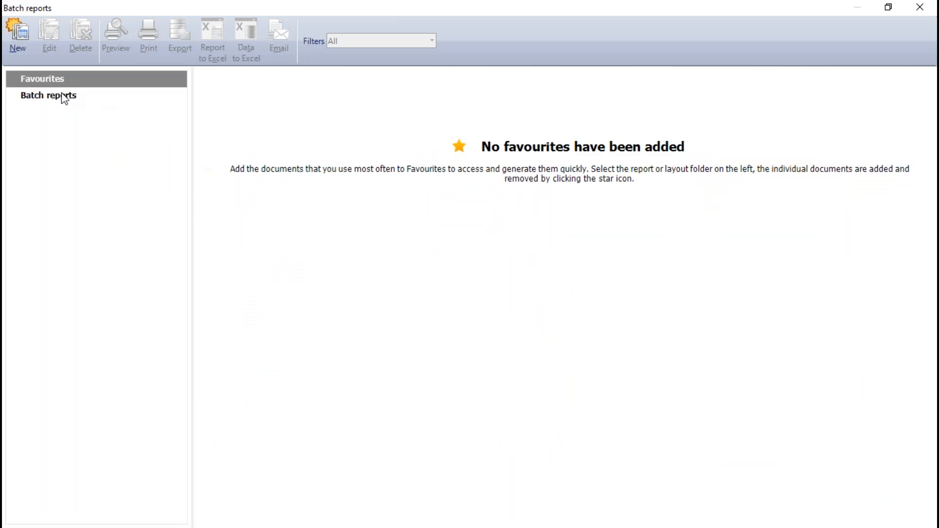
pyautogui.click(64, 96)
pyautogui.click(218, 225)
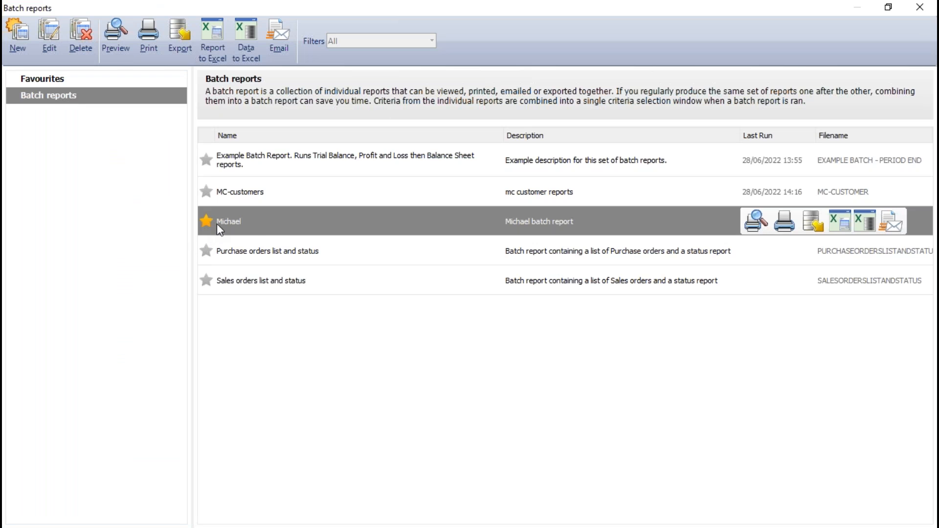
pyautogui.click(46, 80)
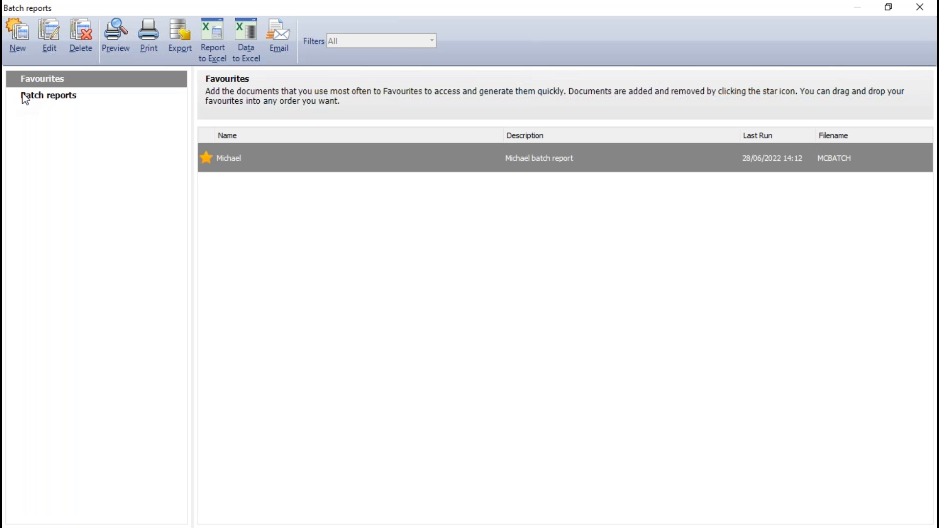